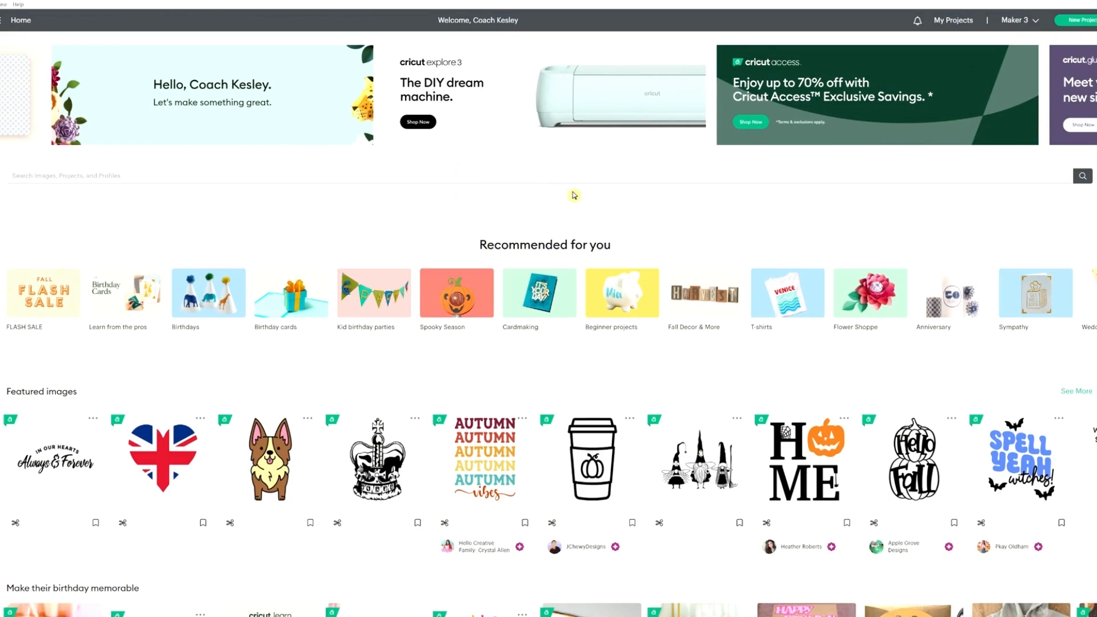
Search for "tongue" and show all of the matching images
type("tori")
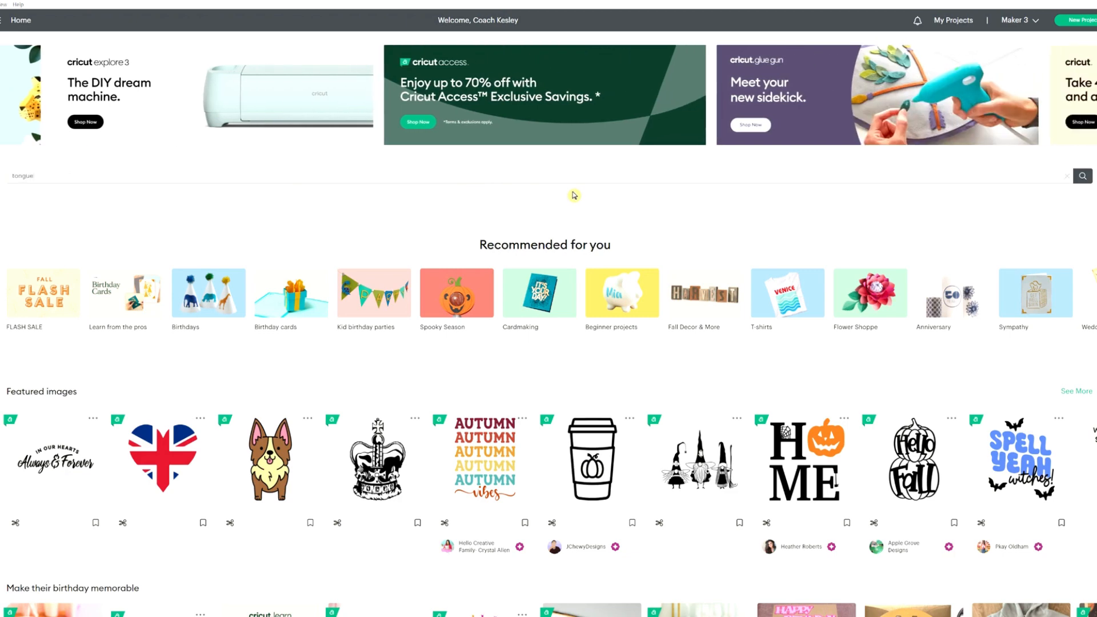
key("Return")
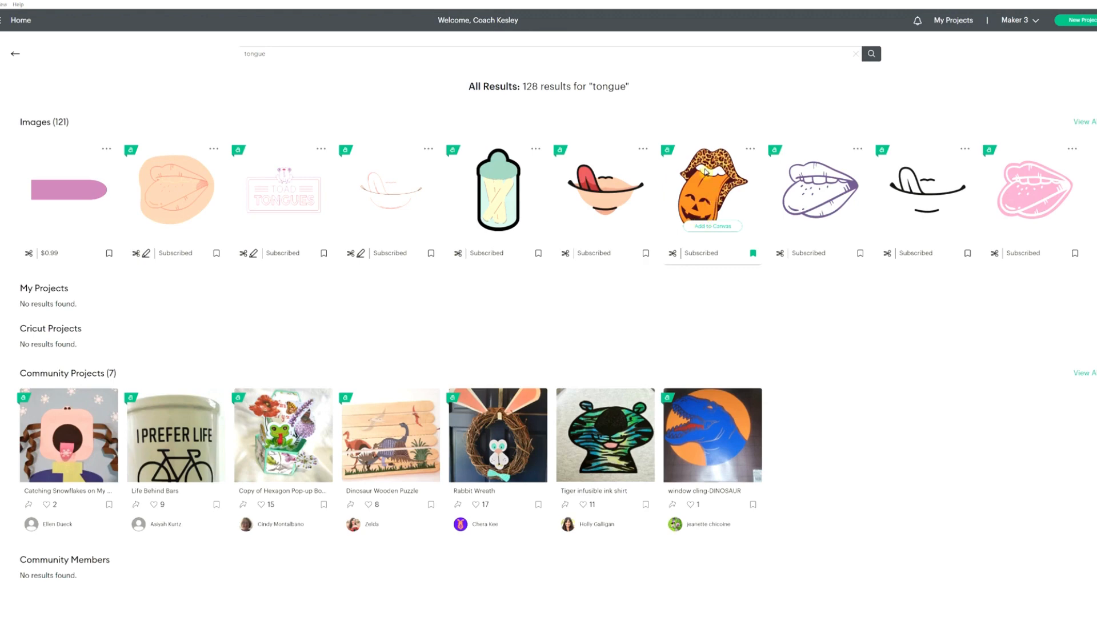
left_click(1094, 129)
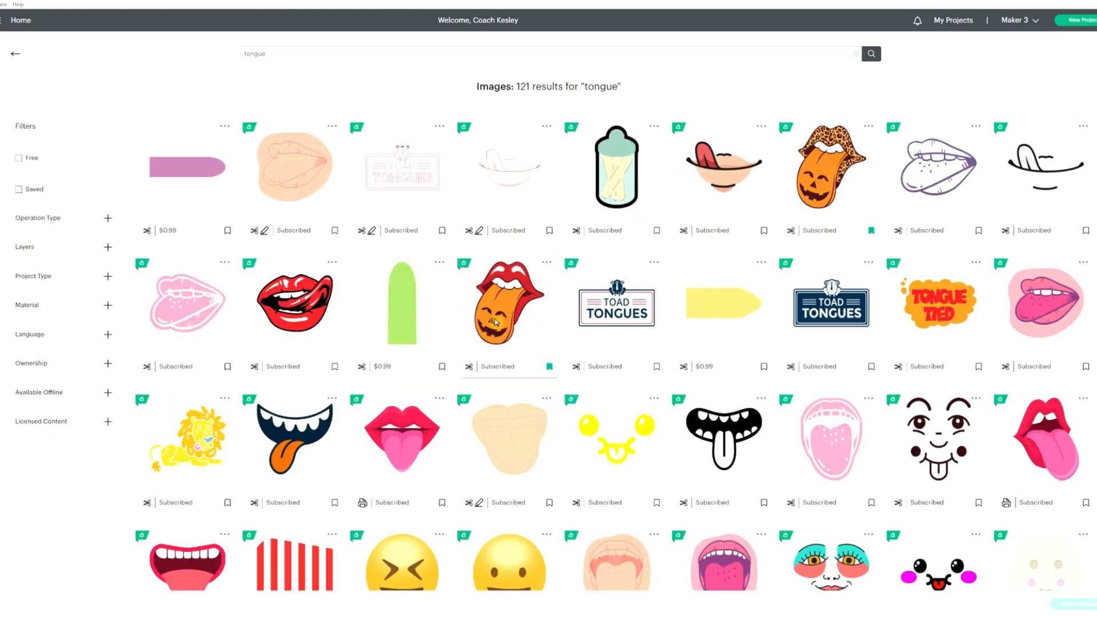
Add the red-lipped Pumpkin Tongue image to the canvas and move it toward the middle
left_click(531, 297)
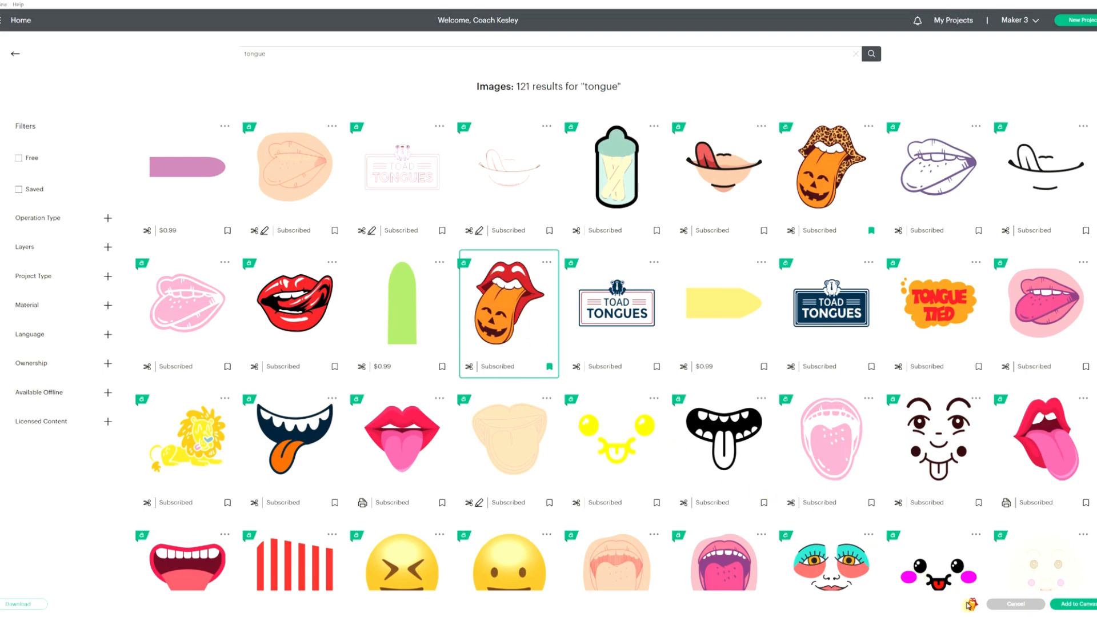
left_click(1080, 610)
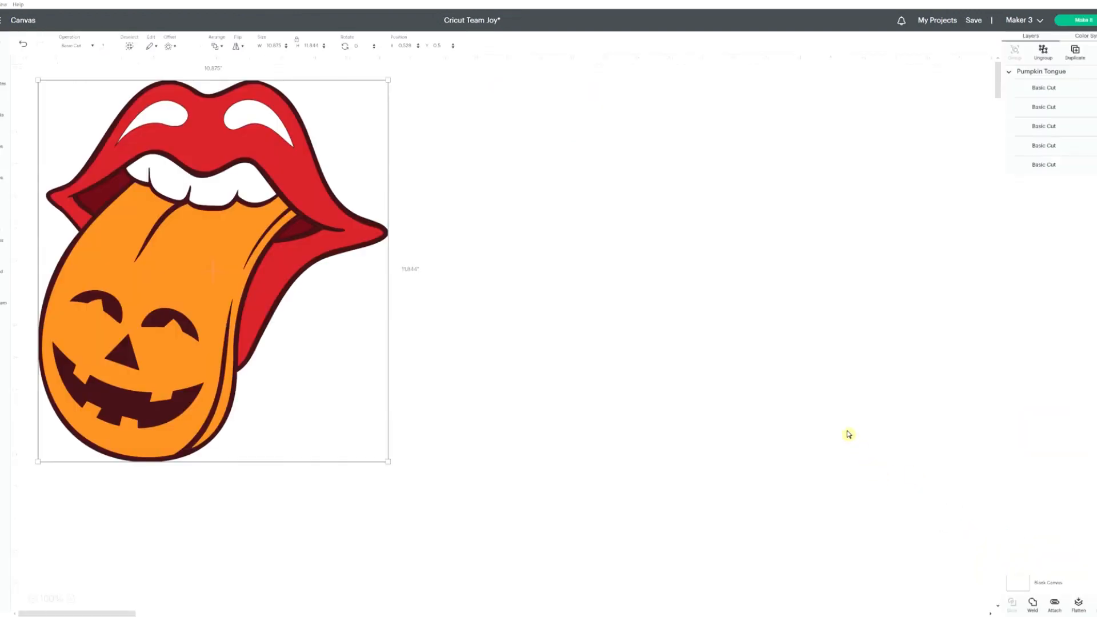
left_click_drag(348, 260, 615, 320)
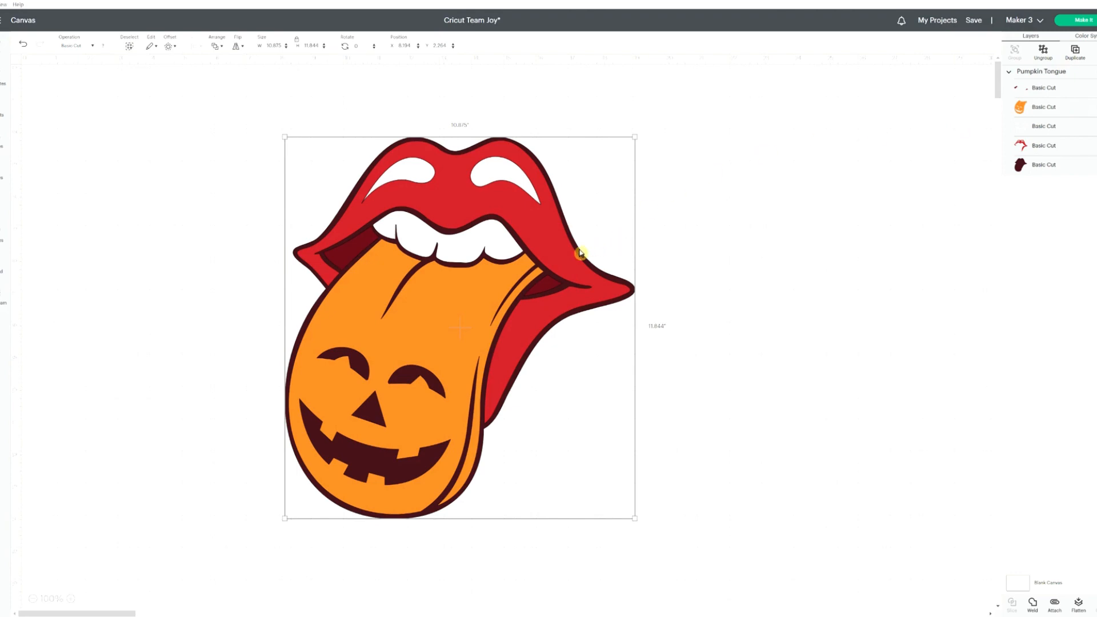
Ungroup the Pumpkin Tongue image and hide all contours of the orange tongue layer to remove the jack-o'-lantern face
left_click(1043, 53)
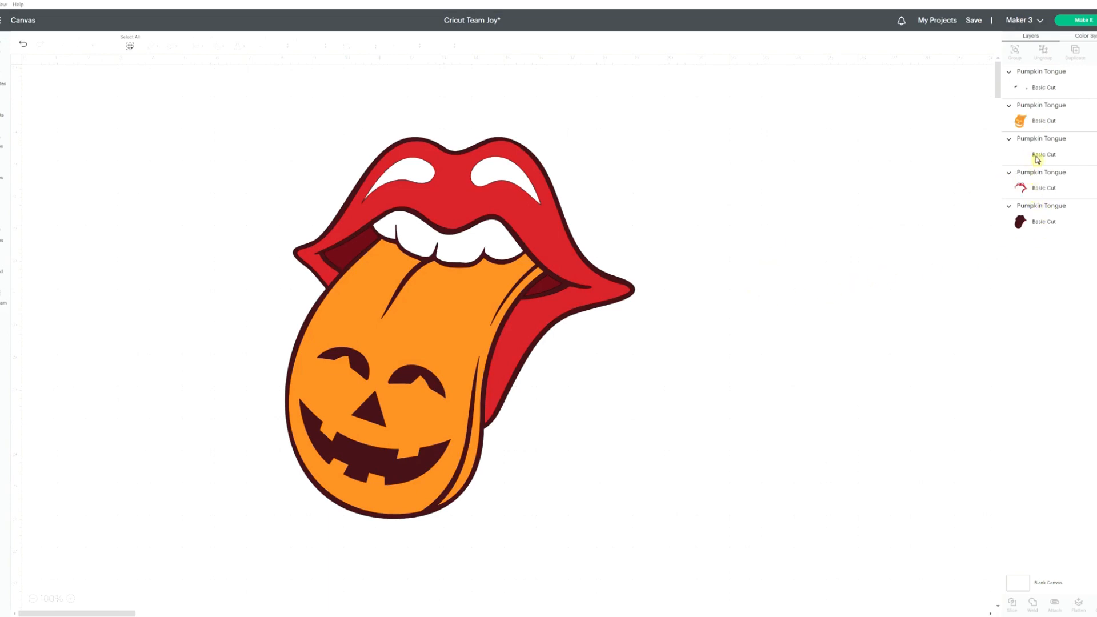
left_click(1037, 121)
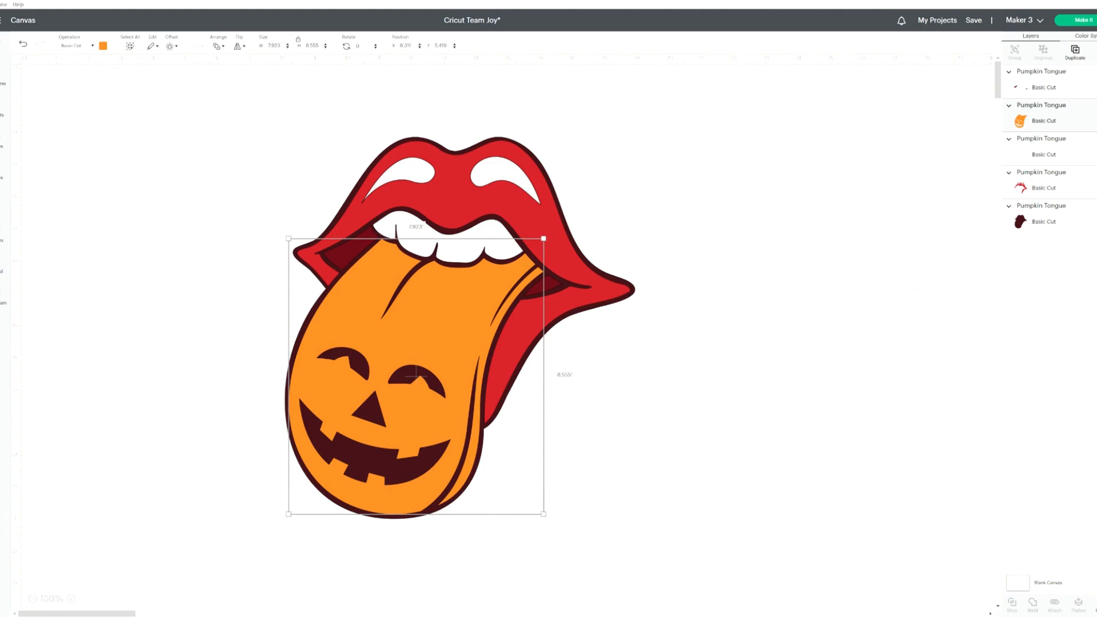
left_click(1096, 604)
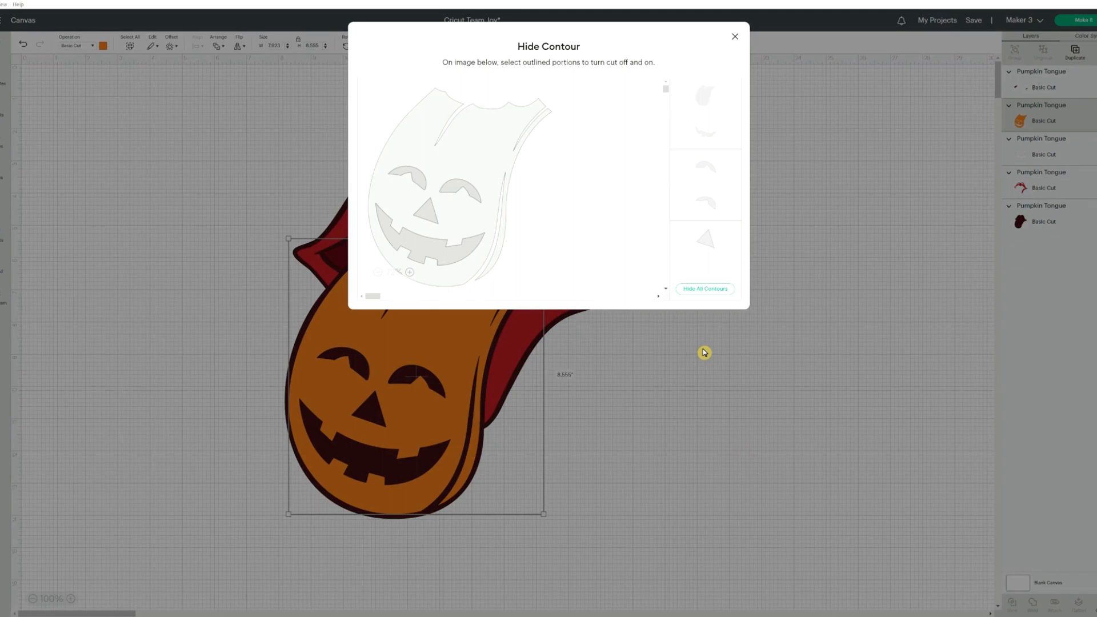
left_click(696, 297)
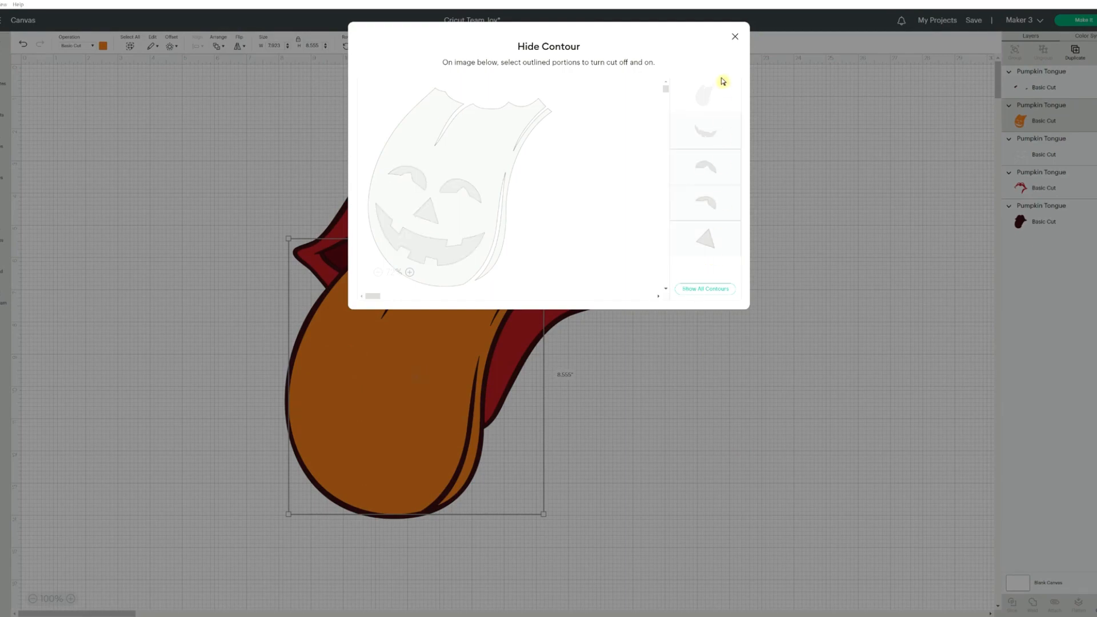
left_click(736, 37)
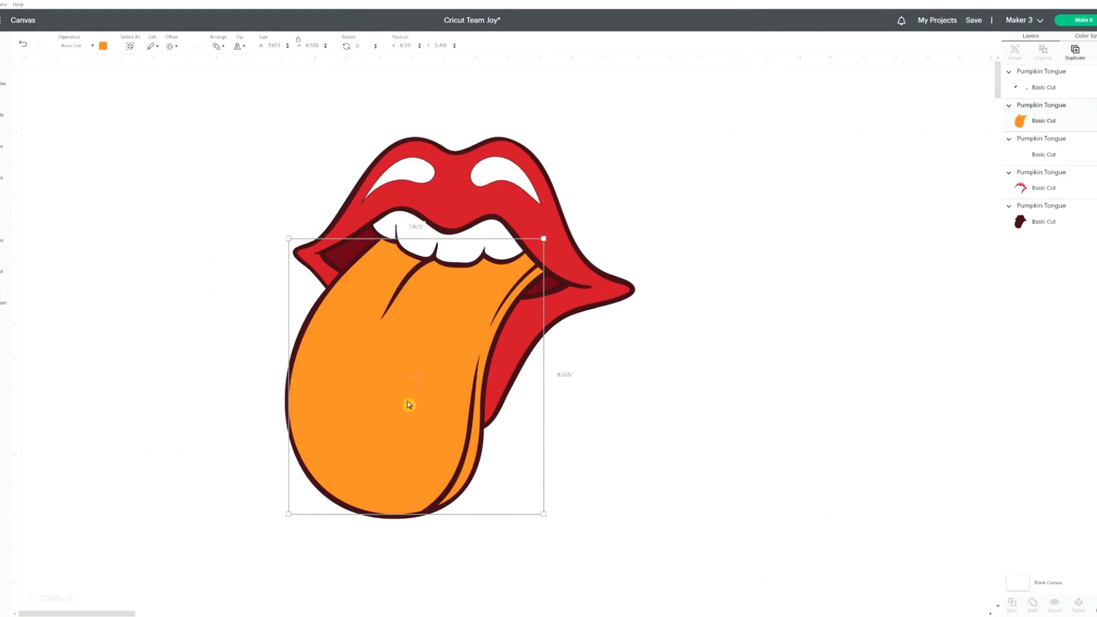
left_click(51, 222)
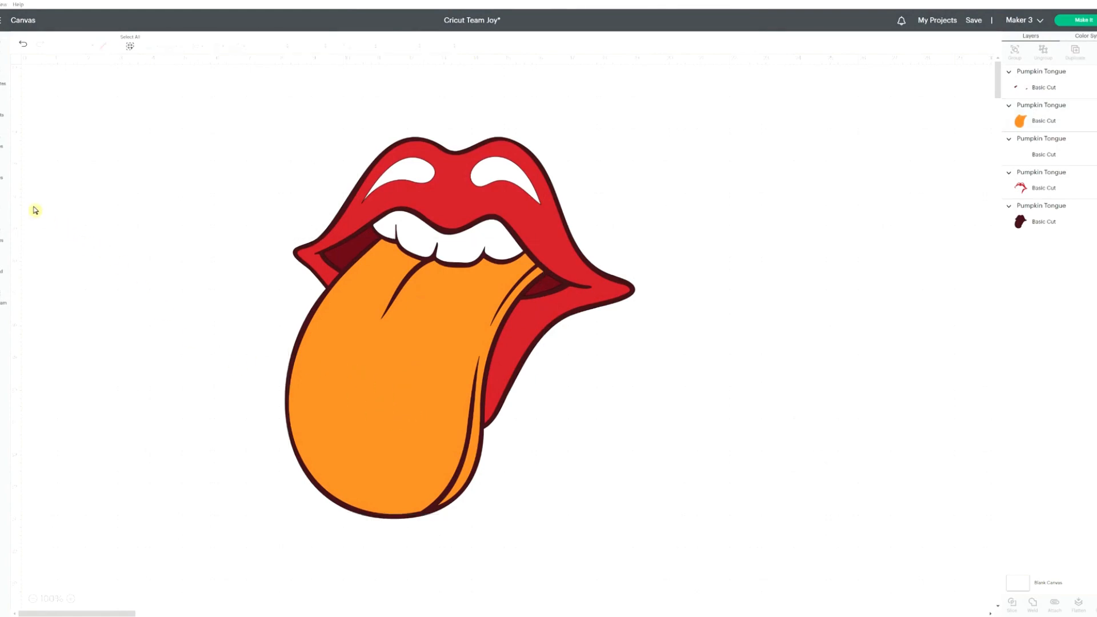
Add two separate text objects reading "go" and "dukes" beside the image, with "dukes" placed below "go"
left_click(2, 209)
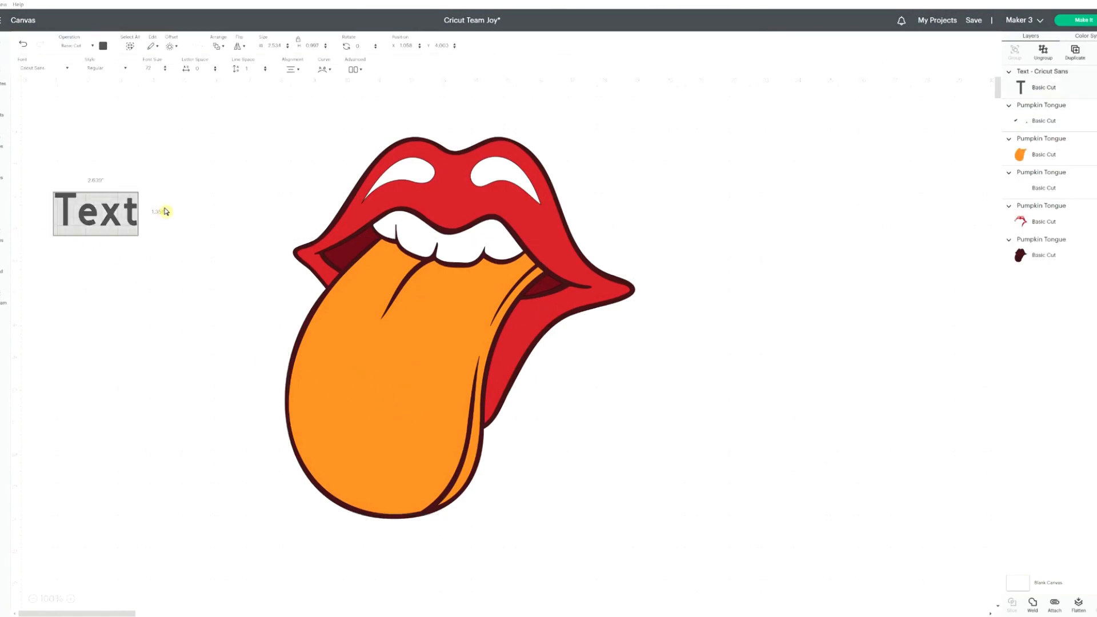
type("go")
left_click(27, 251)
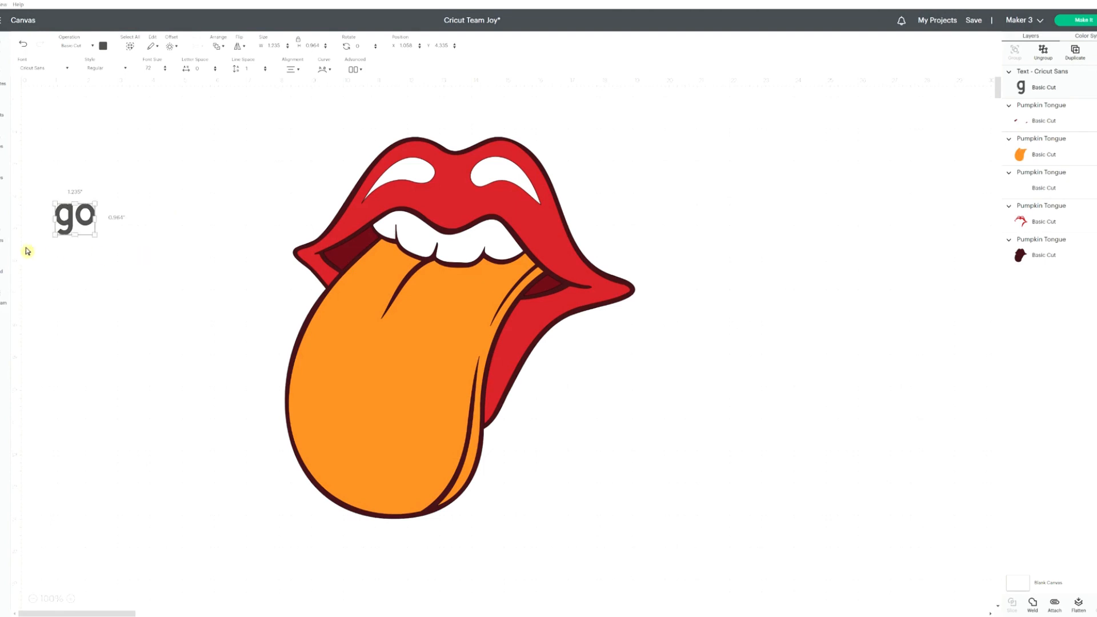
left_click(5, 223)
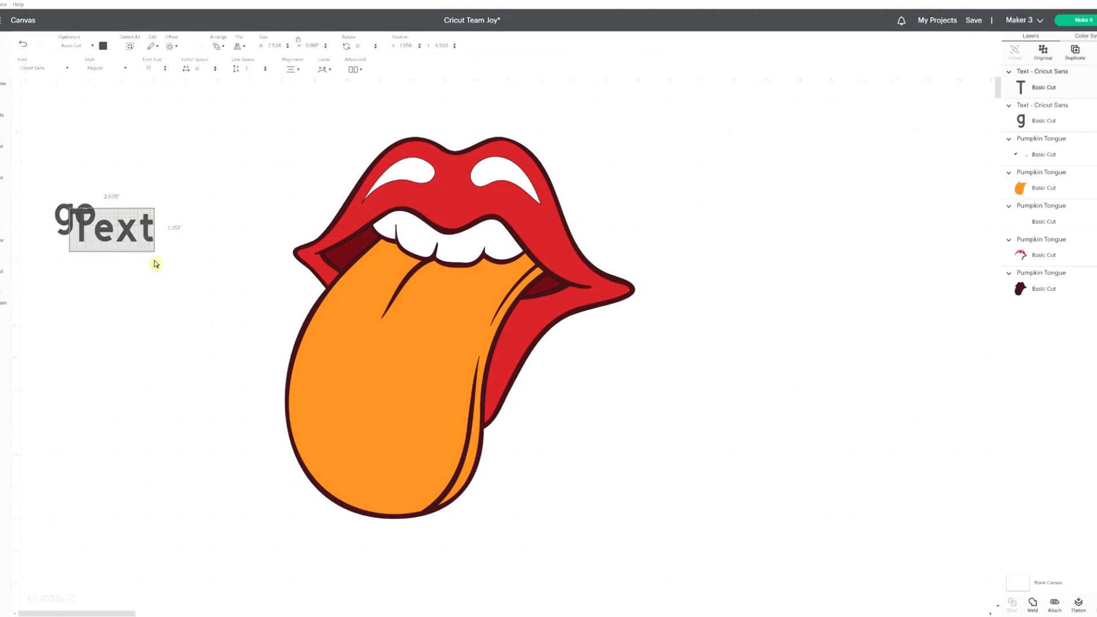
type("dukes")
left_click(155, 264)
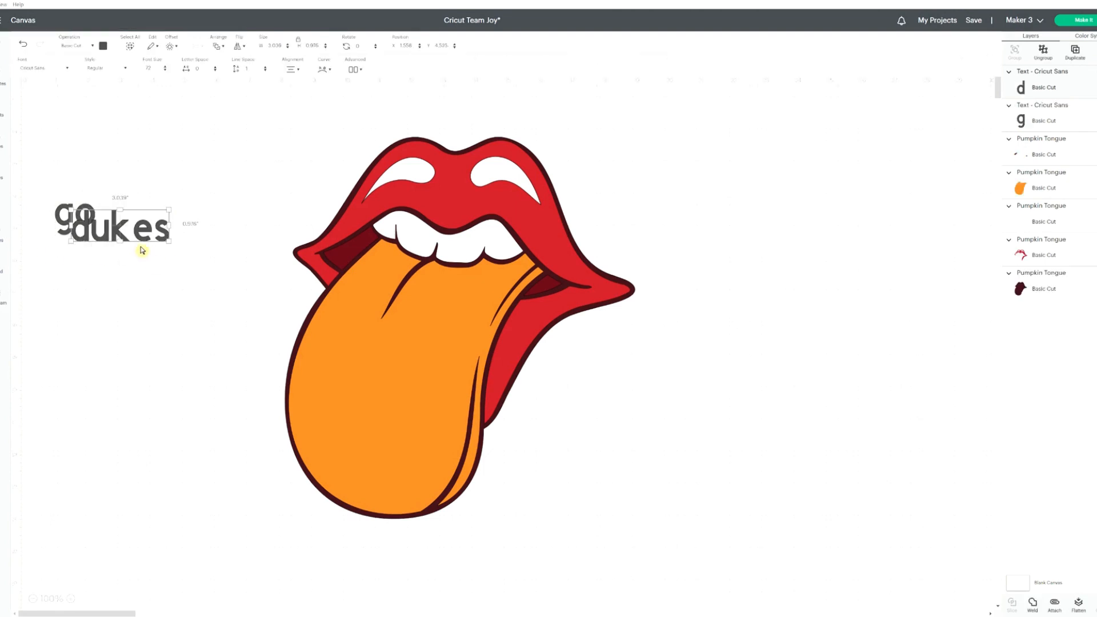
left_click_drag(143, 246, 141, 315)
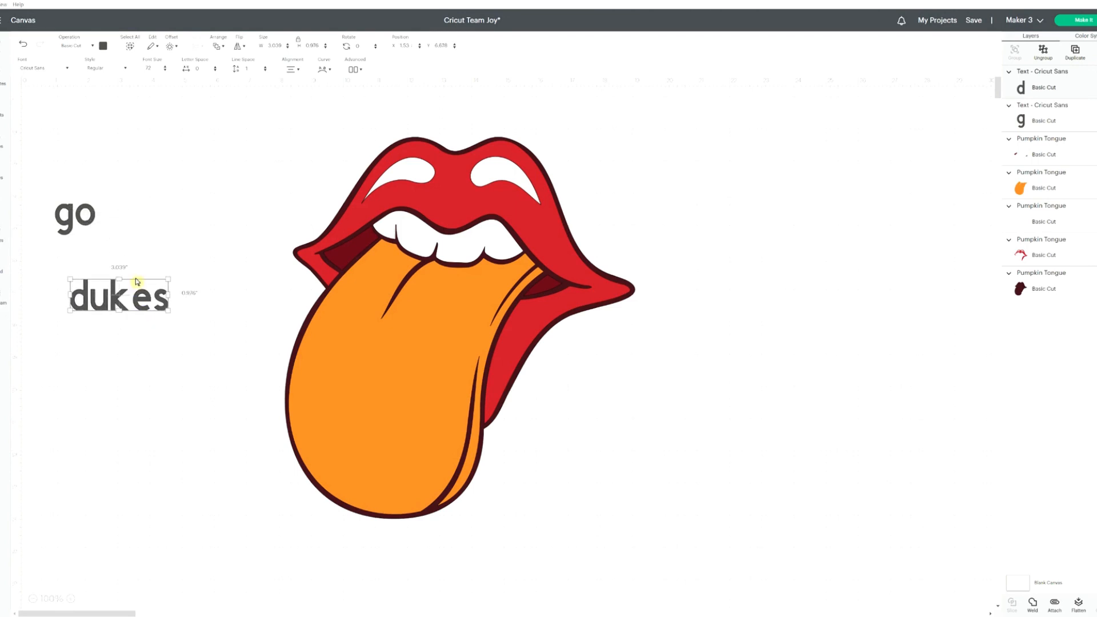
Change the font of both "go" and "dukes" to Candice Regular
left_click(87, 216)
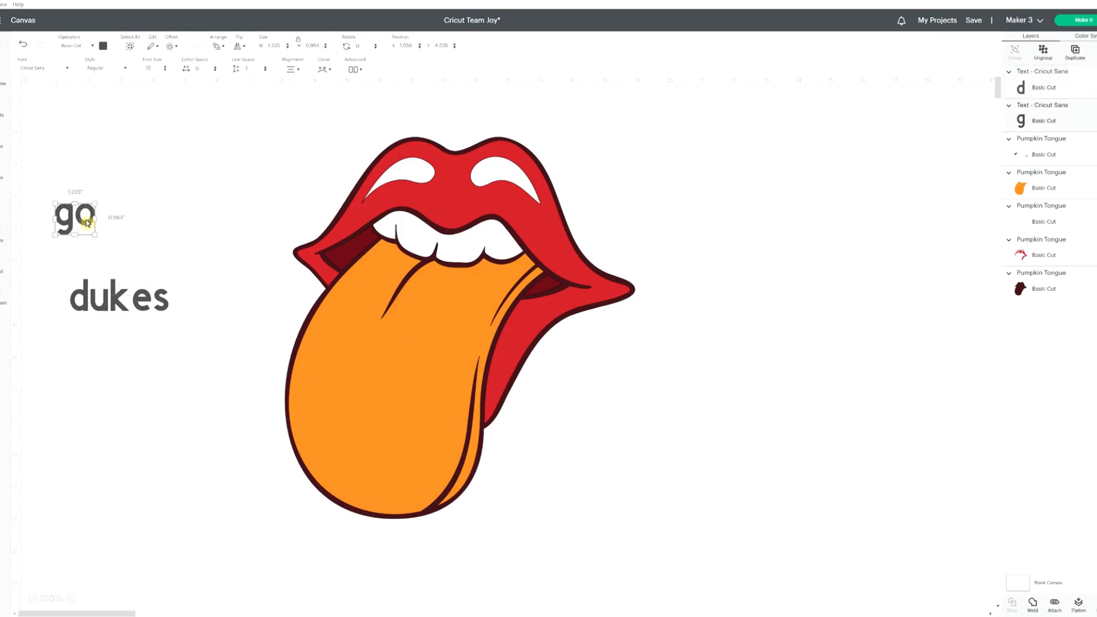
left_click(73, 74)
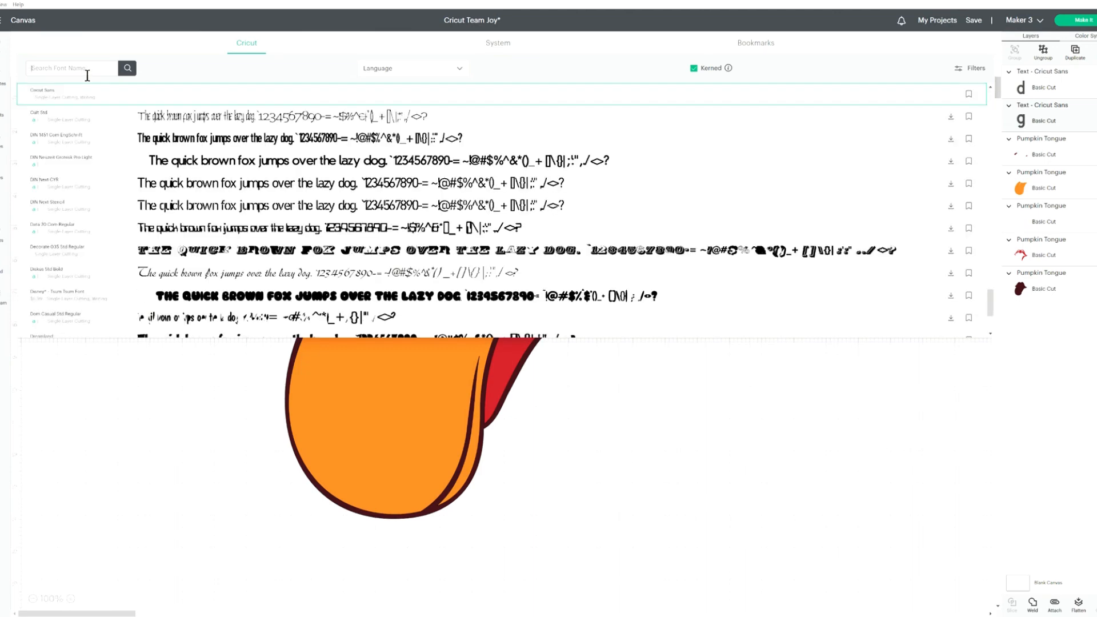
type("d")
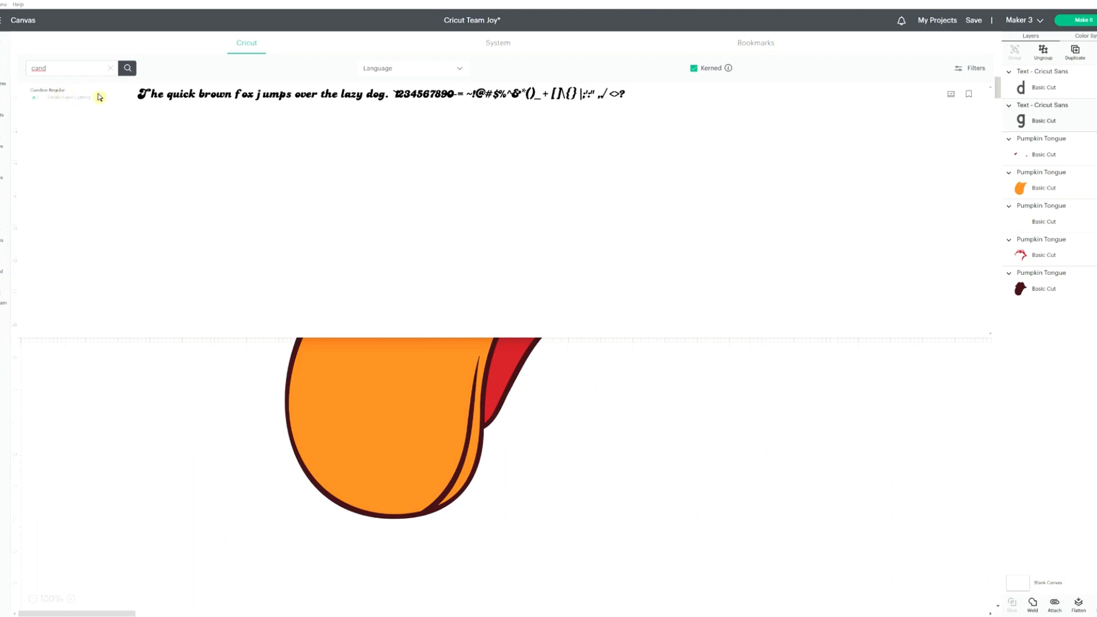
left_click(314, 99)
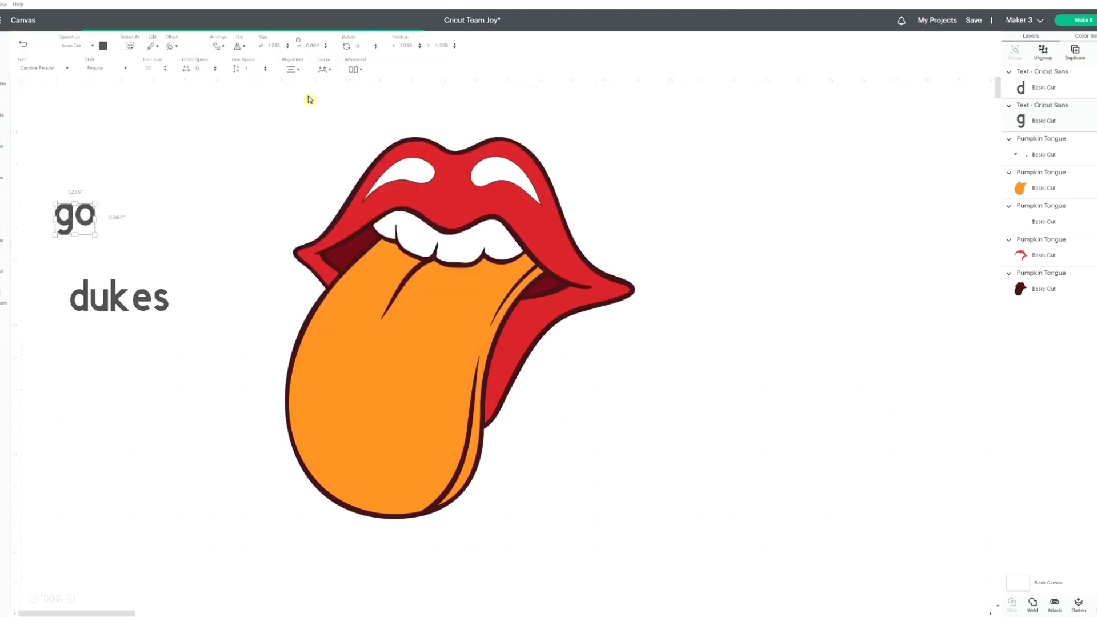
left_click(120, 314)
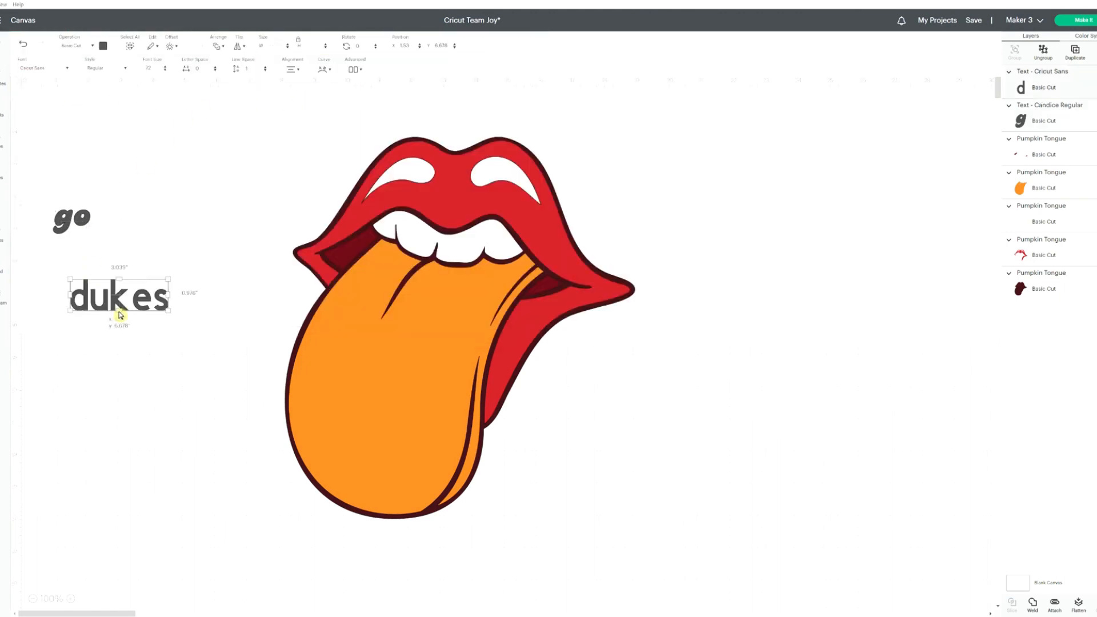
left_click(73, 72)
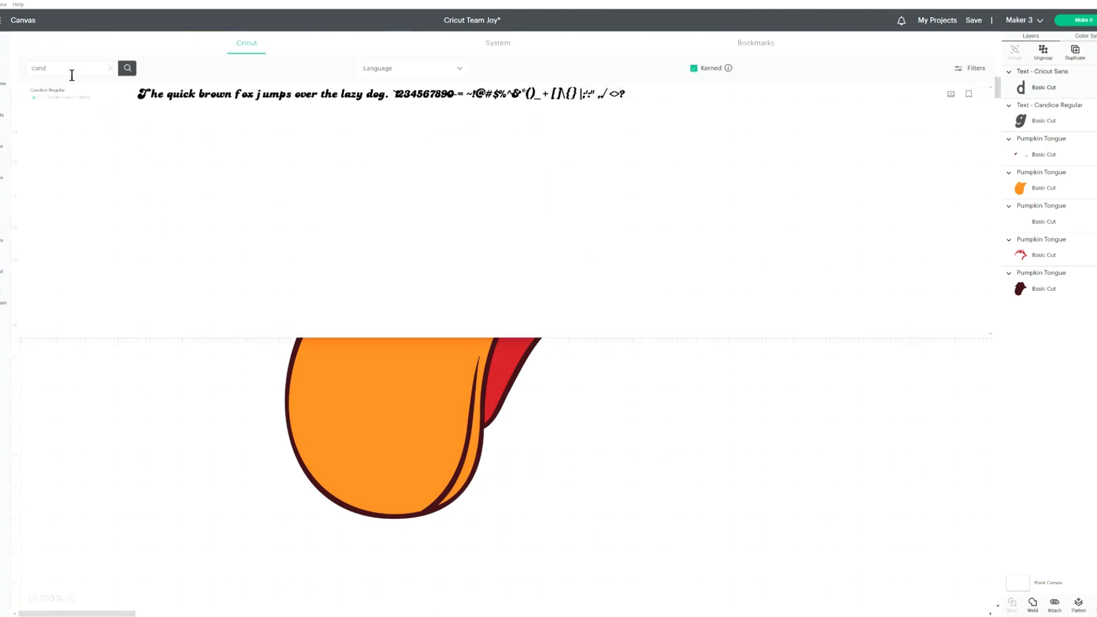
left_click(164, 96)
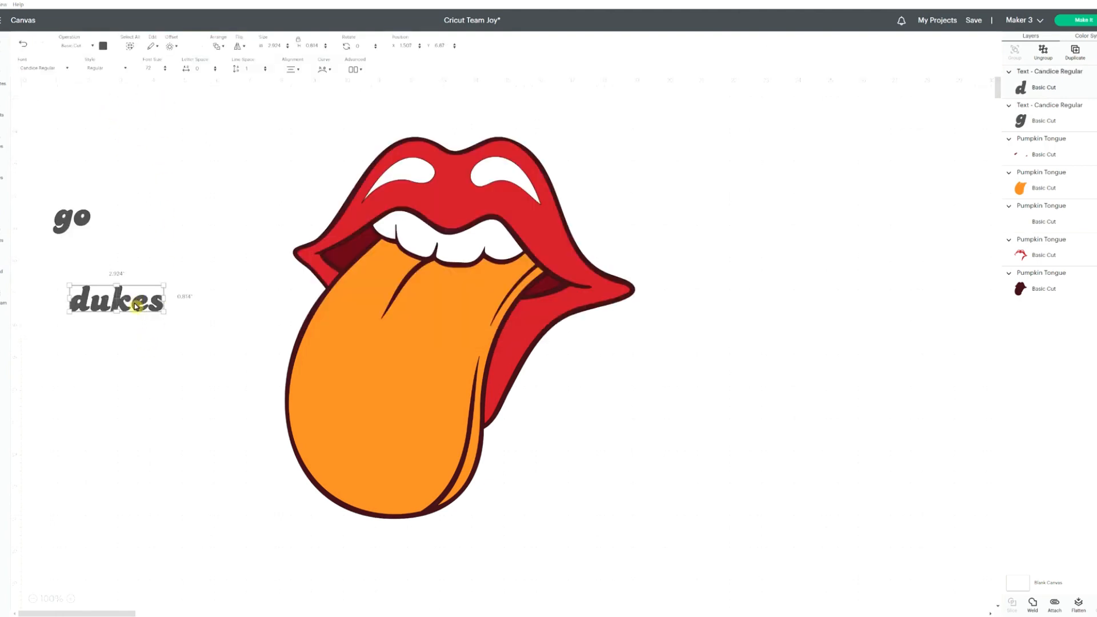
Place "go" above "dukes" on the orange tongue and enlarge them together to about 4.4 inches wide
left_click_drag(137, 306, 387, 438)
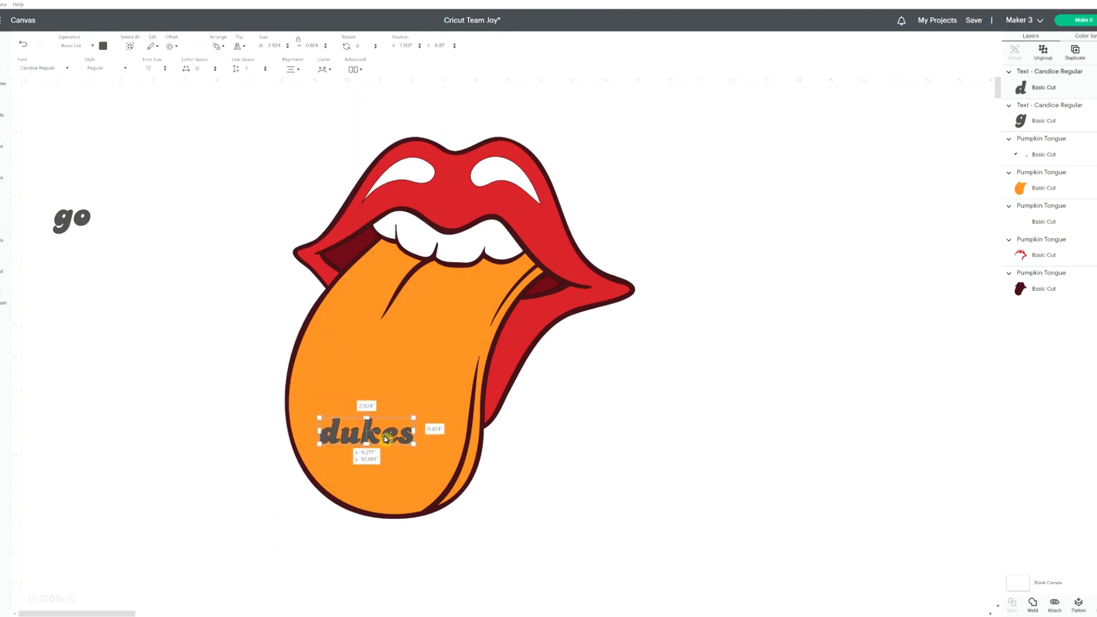
left_click(83, 228)
left_click_drag(84, 228, 345, 411)
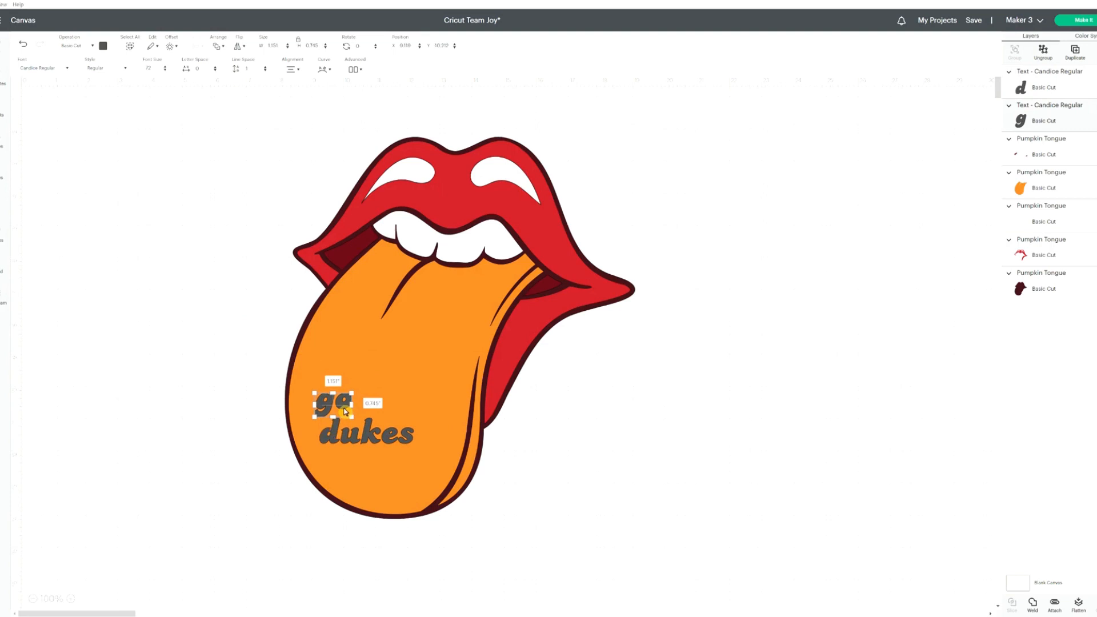
left_click(363, 443, "shift")
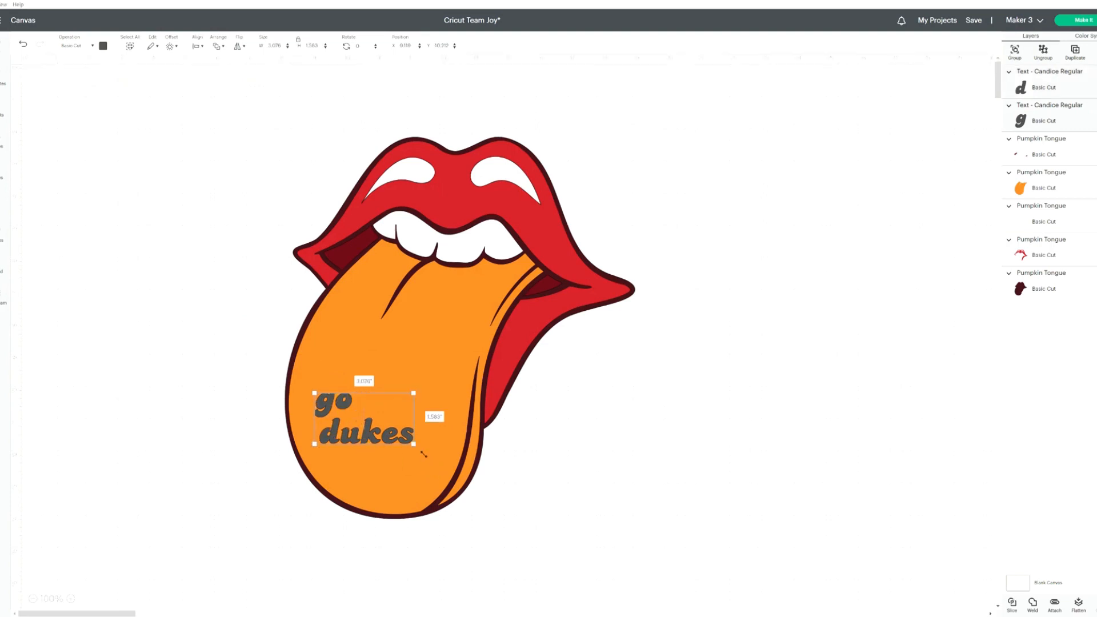
mouse_move(420, 452)
left_mouse_down()
mouse_move(485, 485)
mouse_move(399, 450)
left_mouse_up()
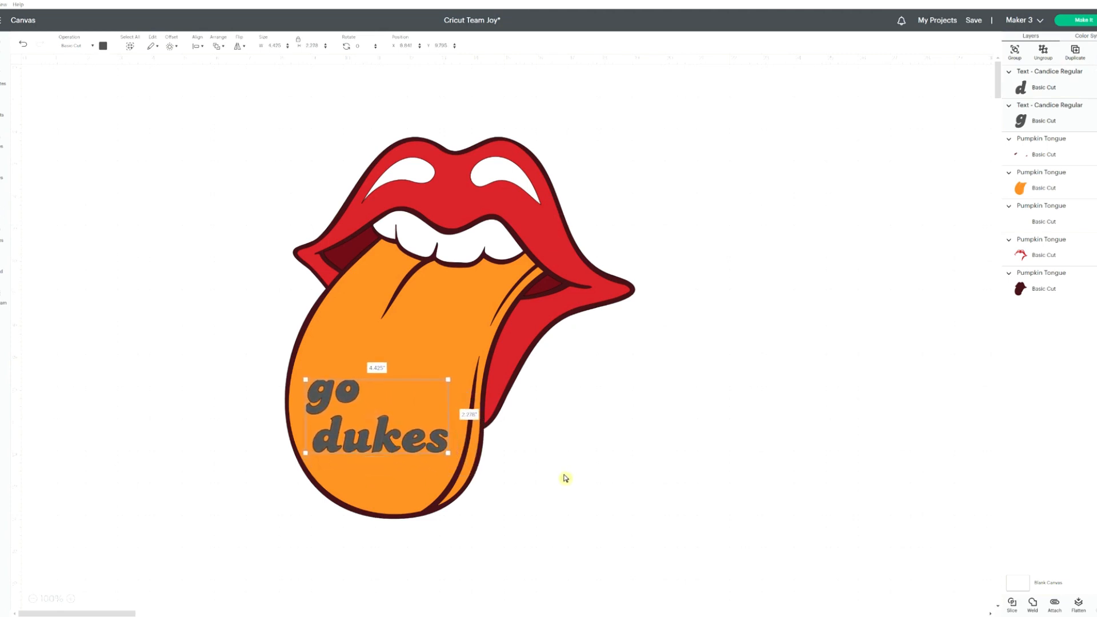
Move "go" closer to "dukes" and enlarge both words together to about 4.57 inches wide
key("ctrl+a")
left_click(349, 393)
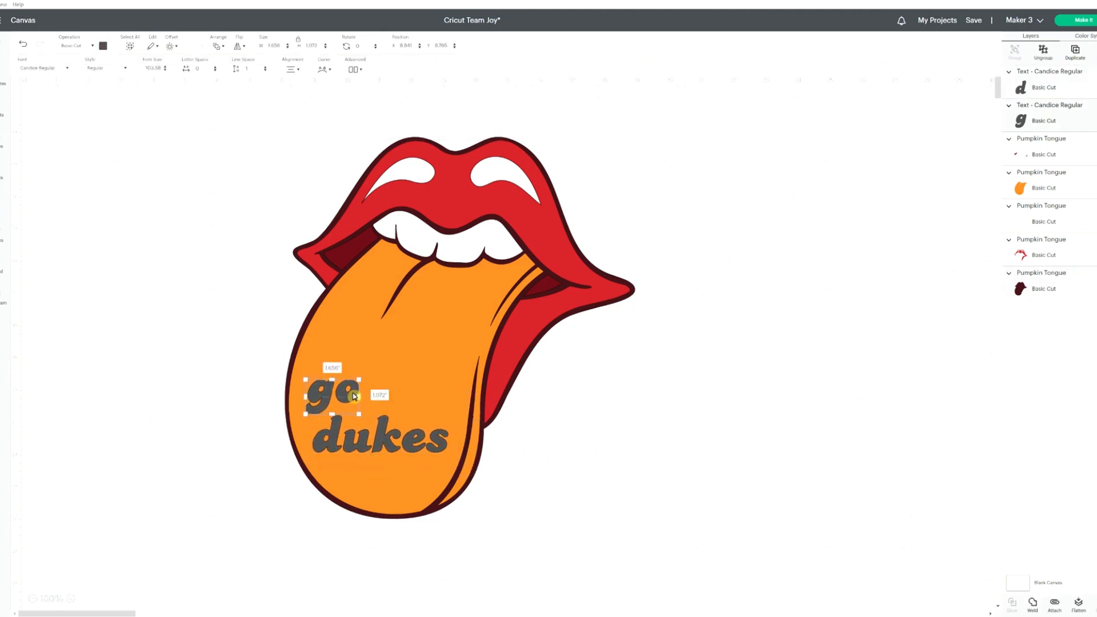
left_click_drag(349, 393, 356, 407)
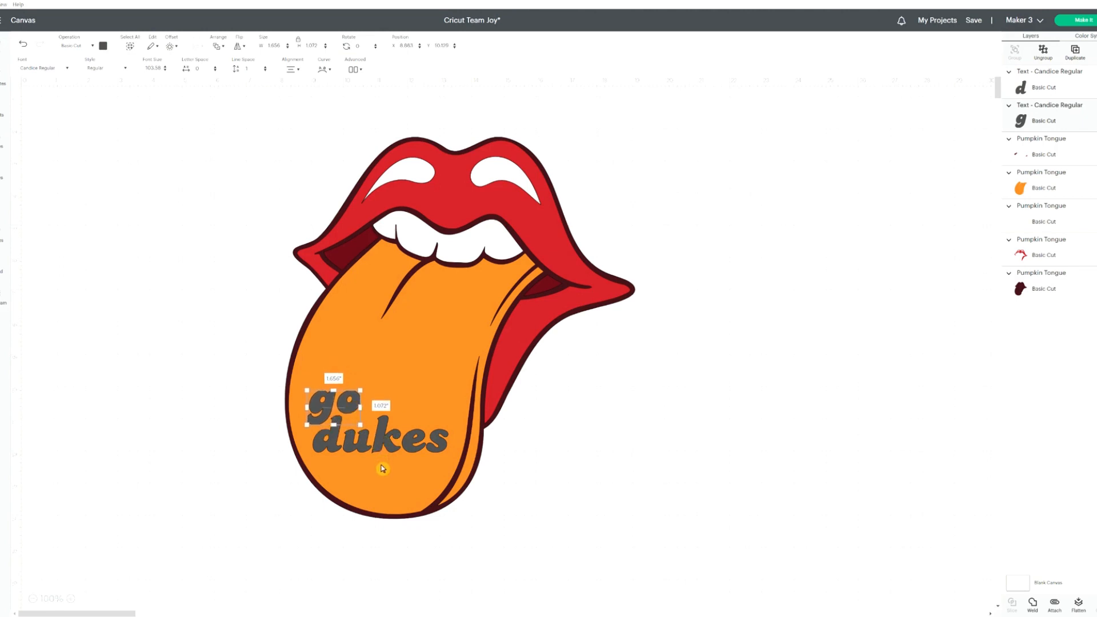
left_click(380, 451, "shift")
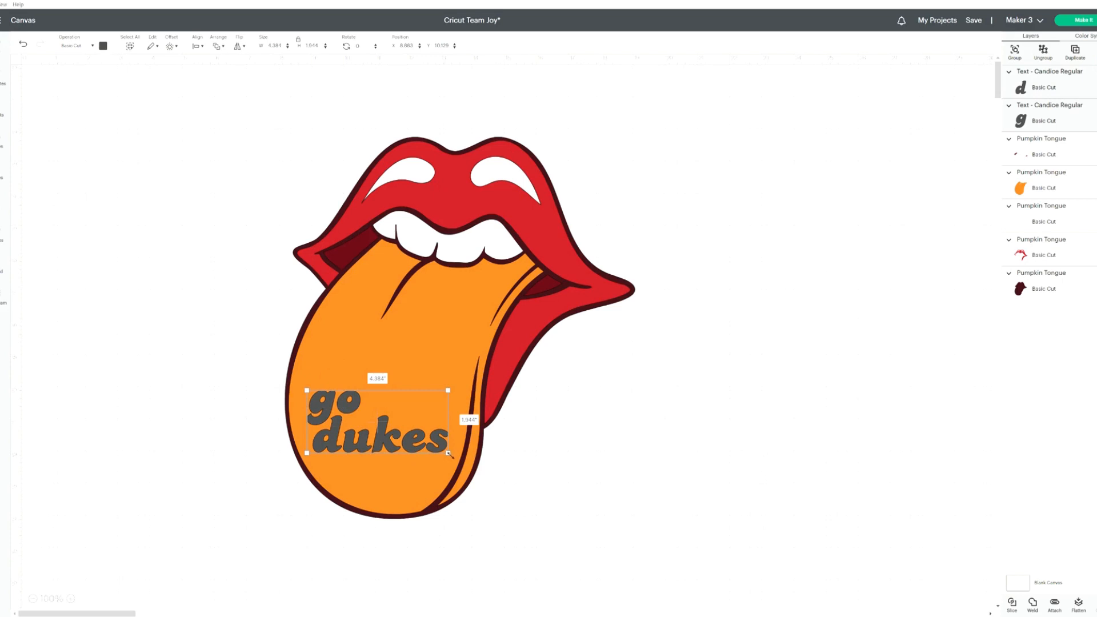
left_click_drag(449, 454, 455, 458)
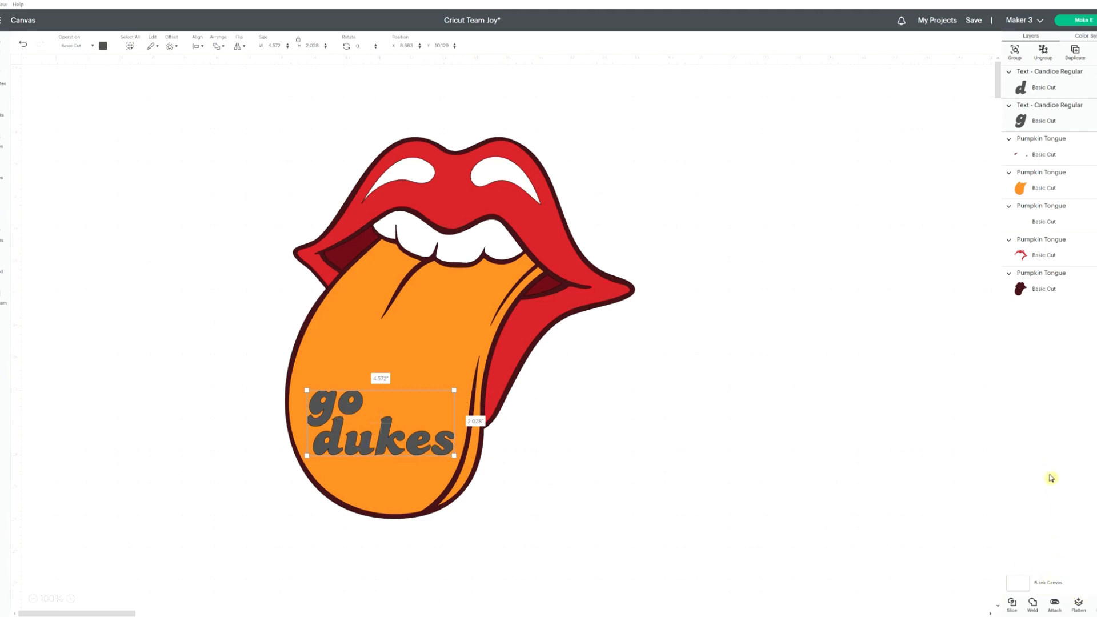
Attach the two words and shift them slightly upward on the tongue
left_click(1055, 604)
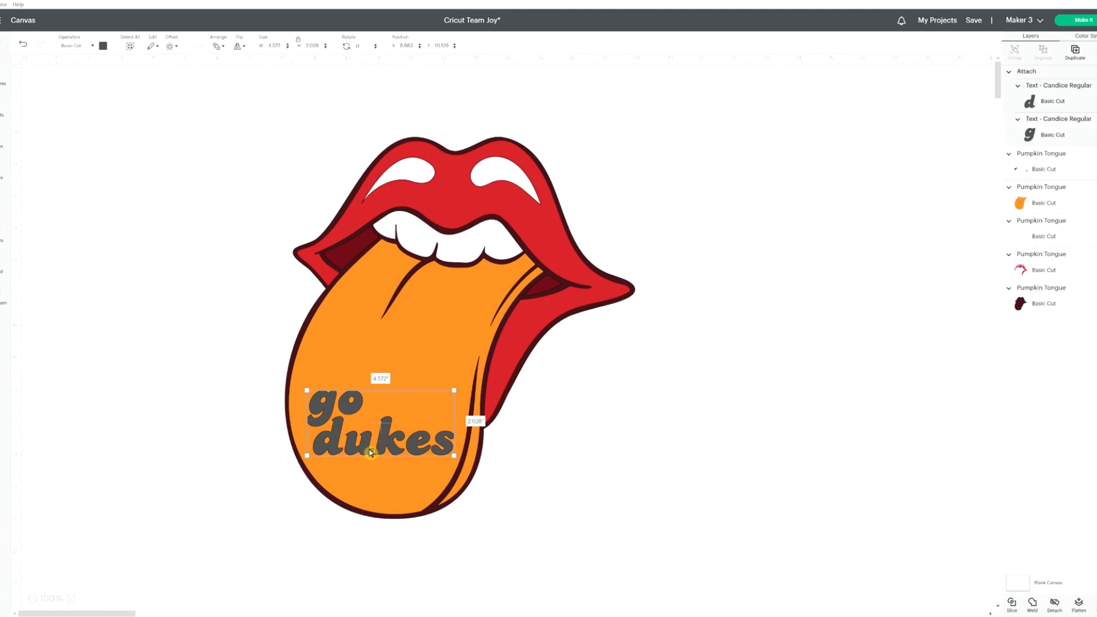
left_click_drag(371, 453, 392, 431)
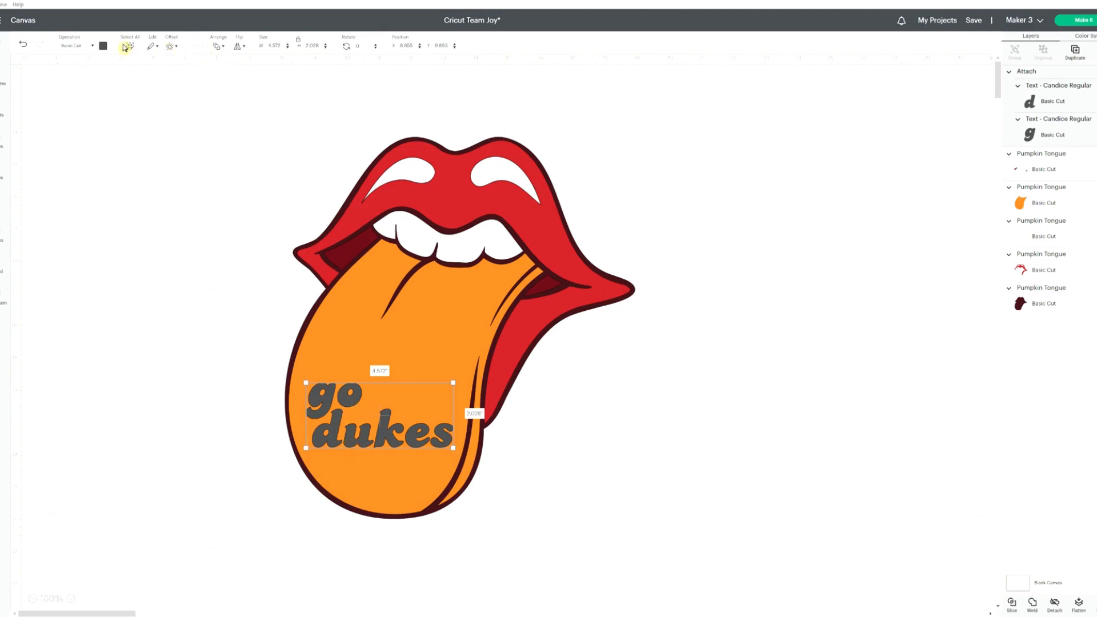
Create a welded, round-cornered offset around the attached "go dukes" lettering and hide all of its inner contours
left_click(172, 47)
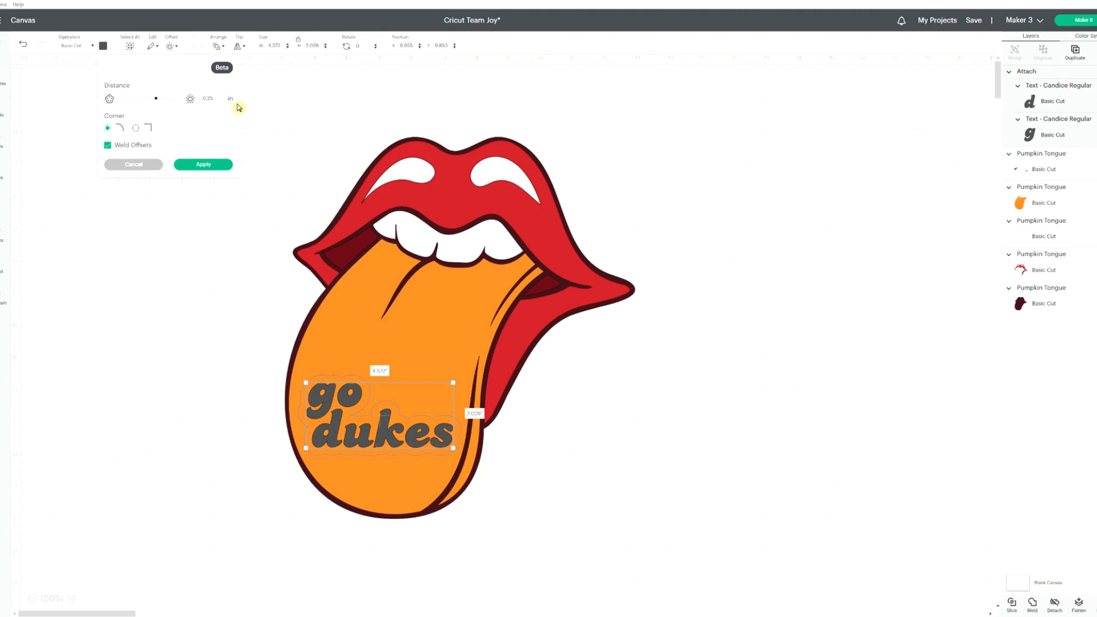
left_click(200, 102)
key("Return")
left_click(225, 165)
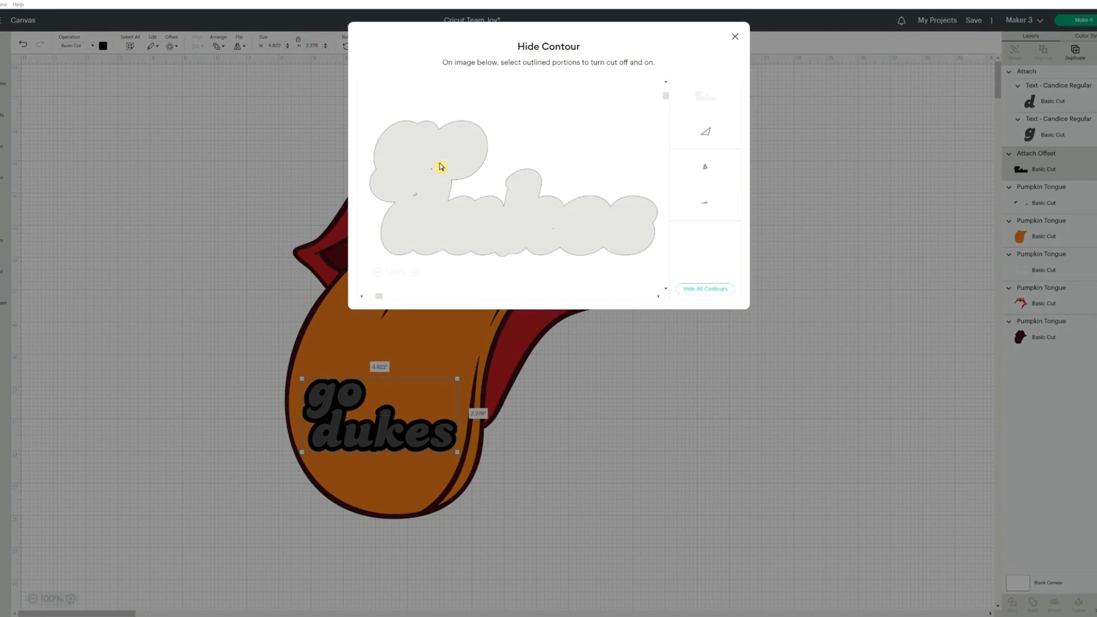
left_click(722, 293)
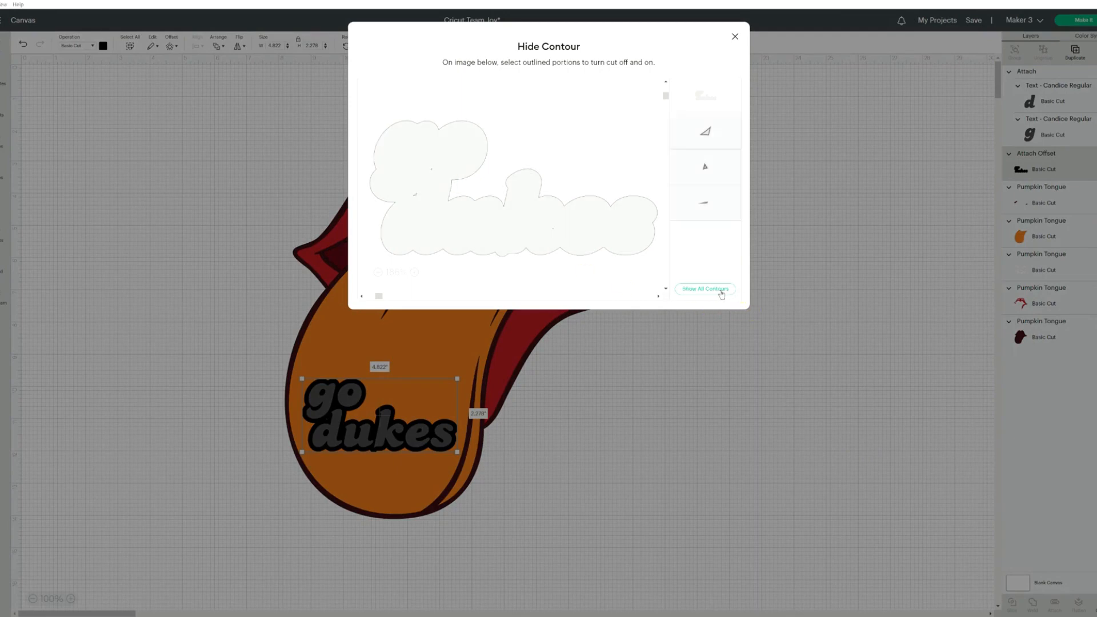
left_click(735, 36)
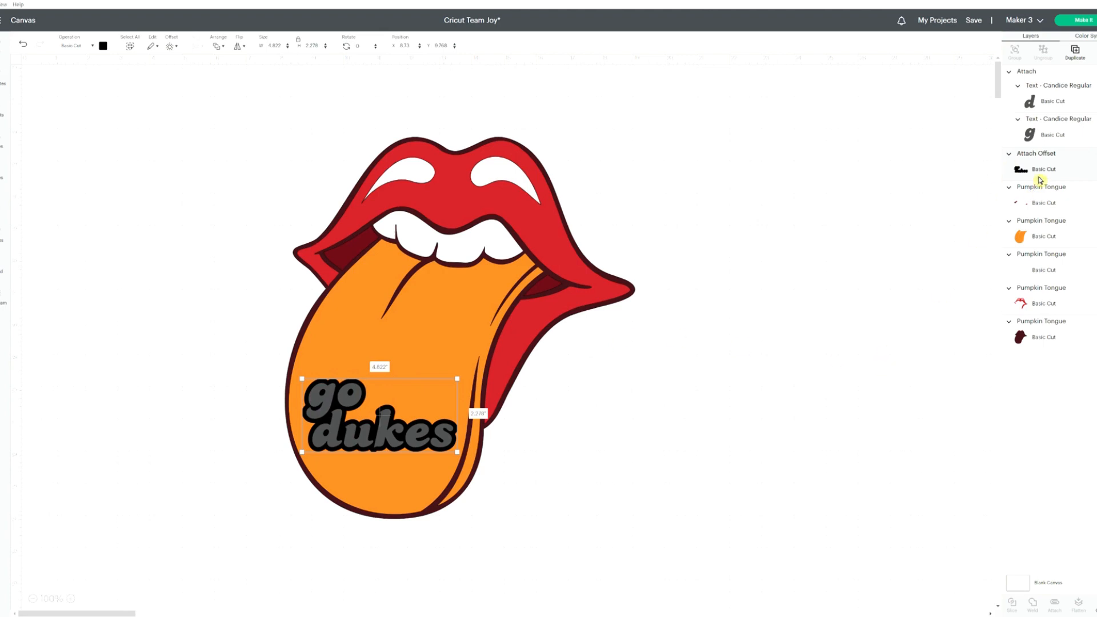
Slice the lettering offset out of the orange tongue and delete the black and orange cut-out pieces
left_click(1039, 245)
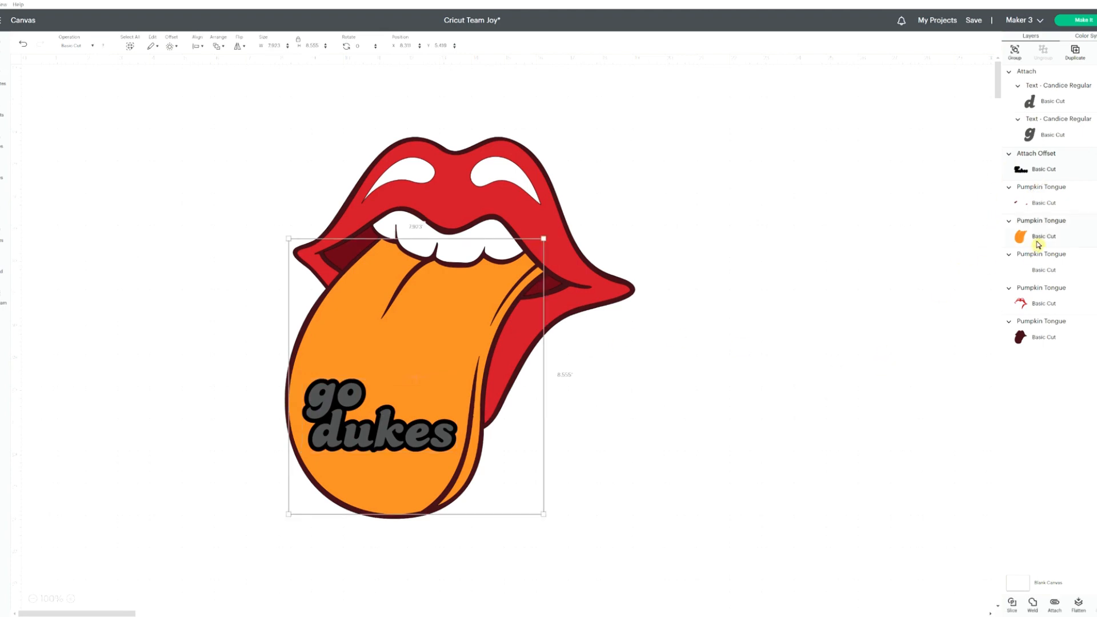
left_click(1016, 613)
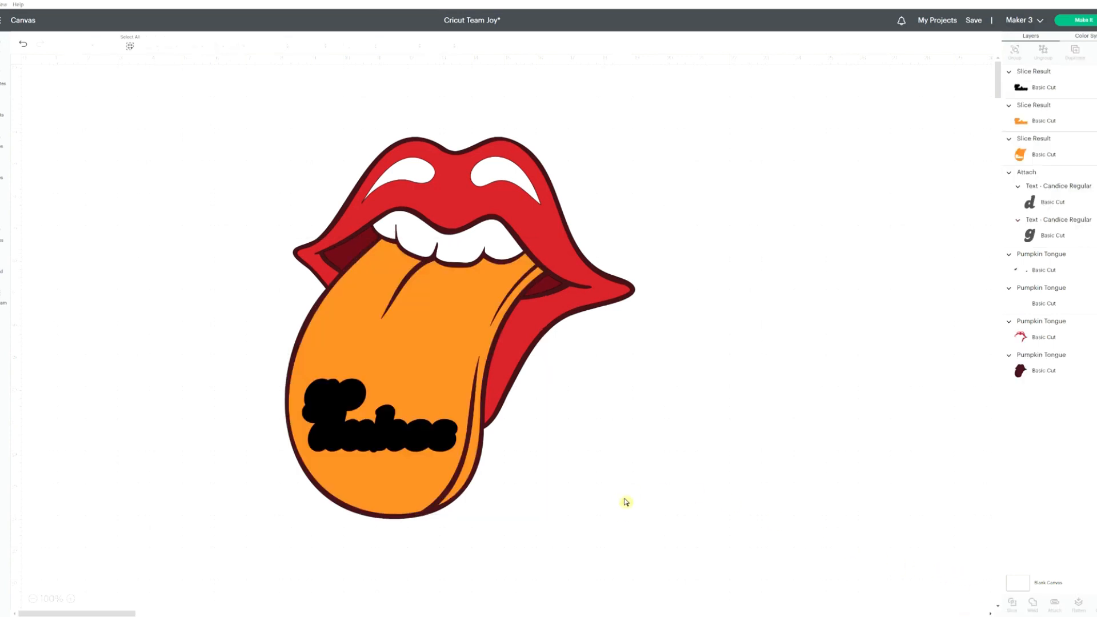
left_click(1042, 86)
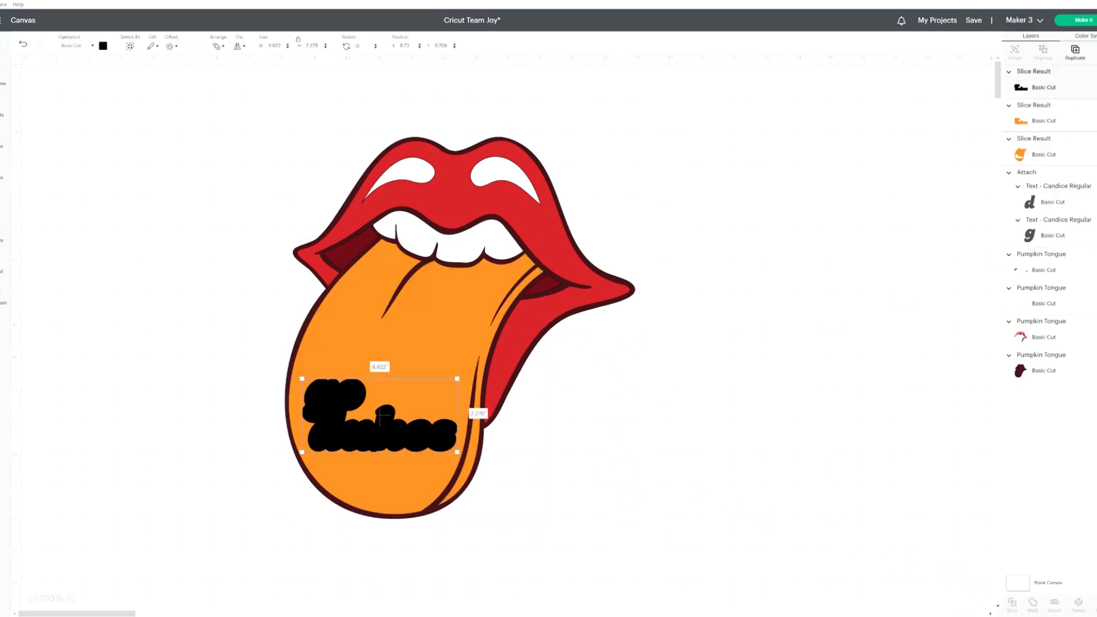
key("Delete")
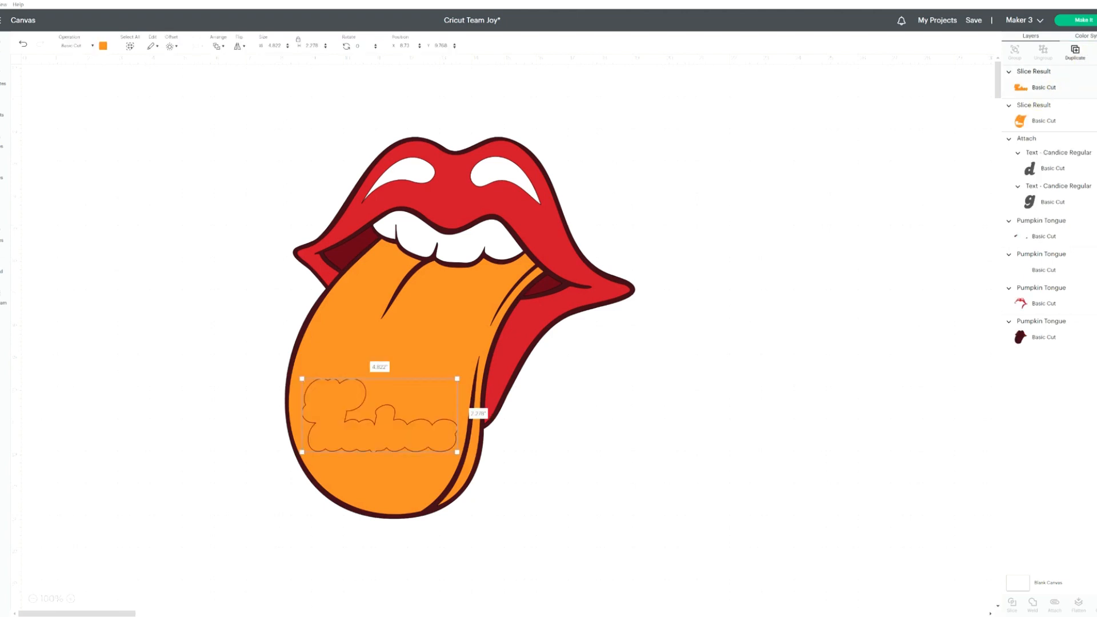
key("Delete")
Change the color of both "go" and "dukes" to white
left_click(1066, 152)
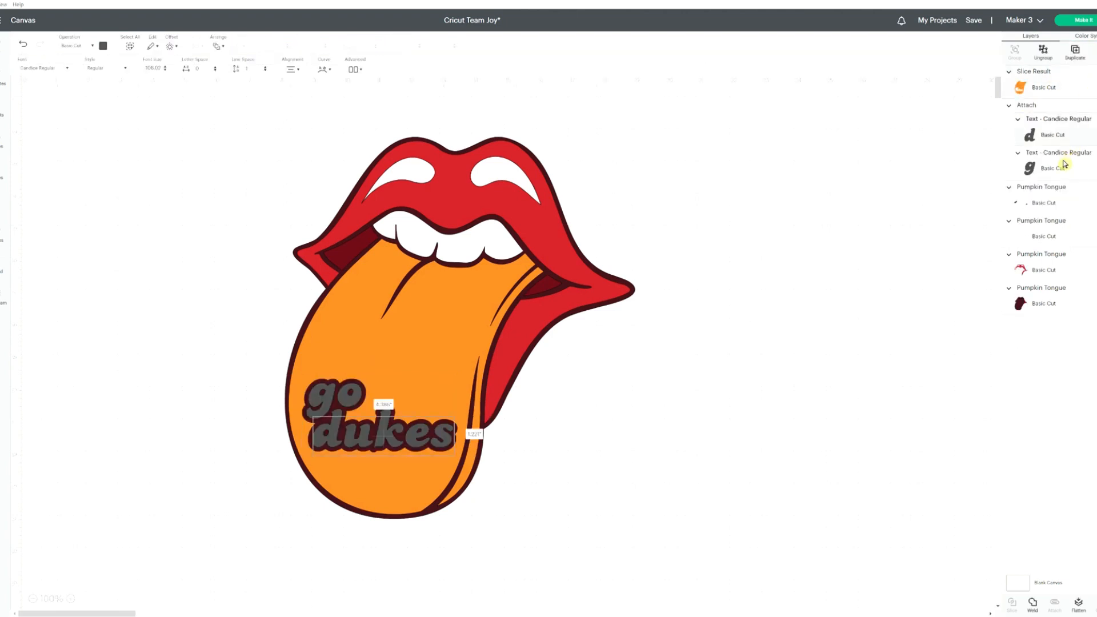
left_click(1061, 164, "shift")
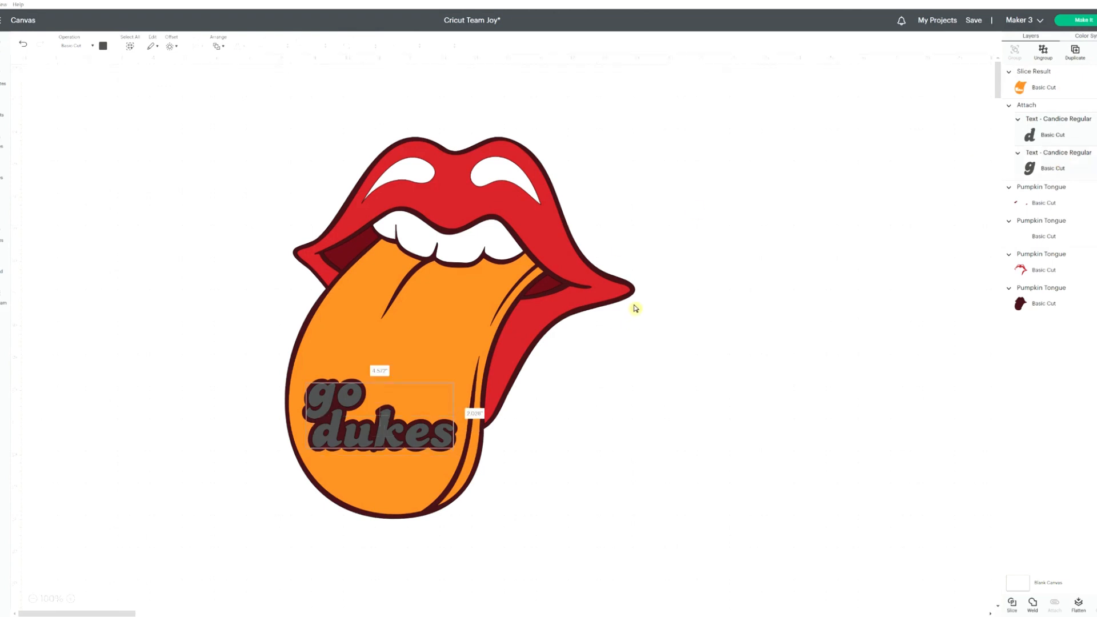
left_click(105, 47)
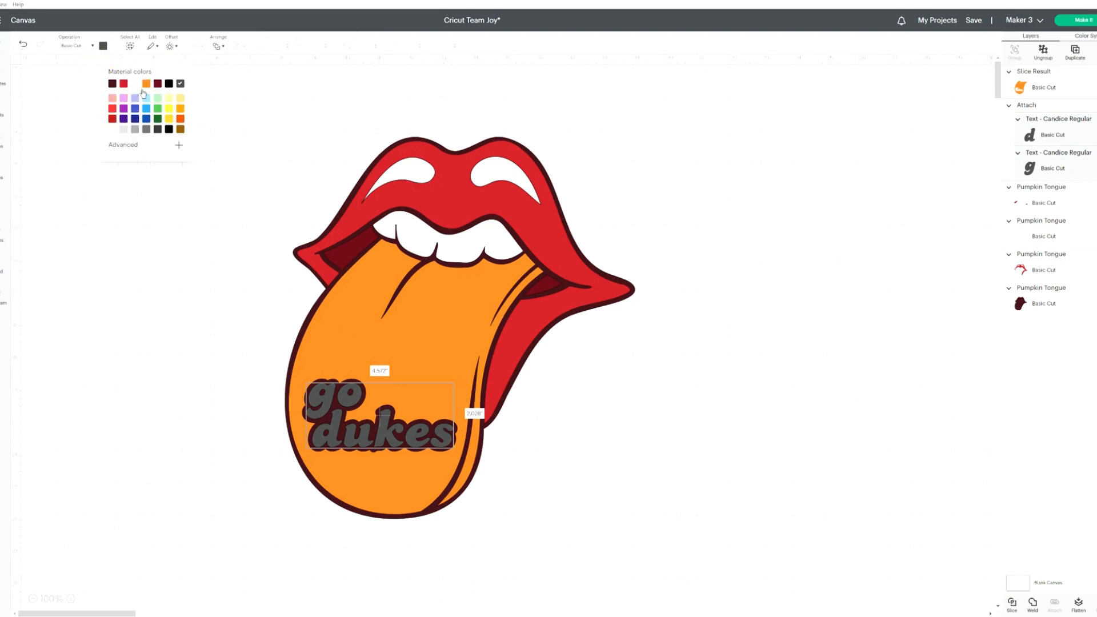
left_click(136, 83)
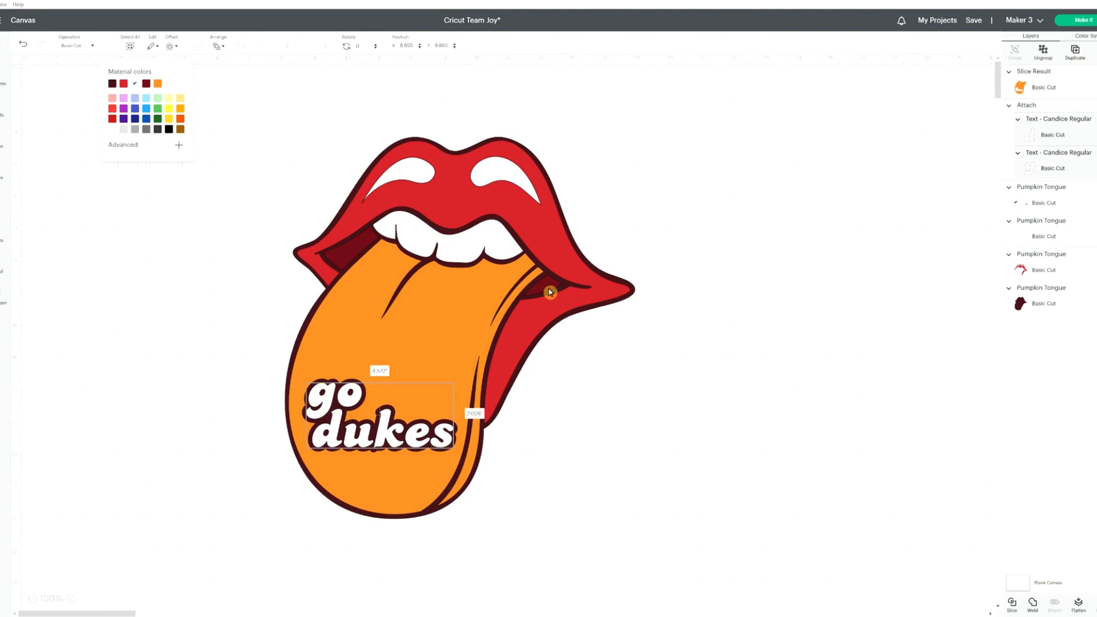
left_click(559, 256)
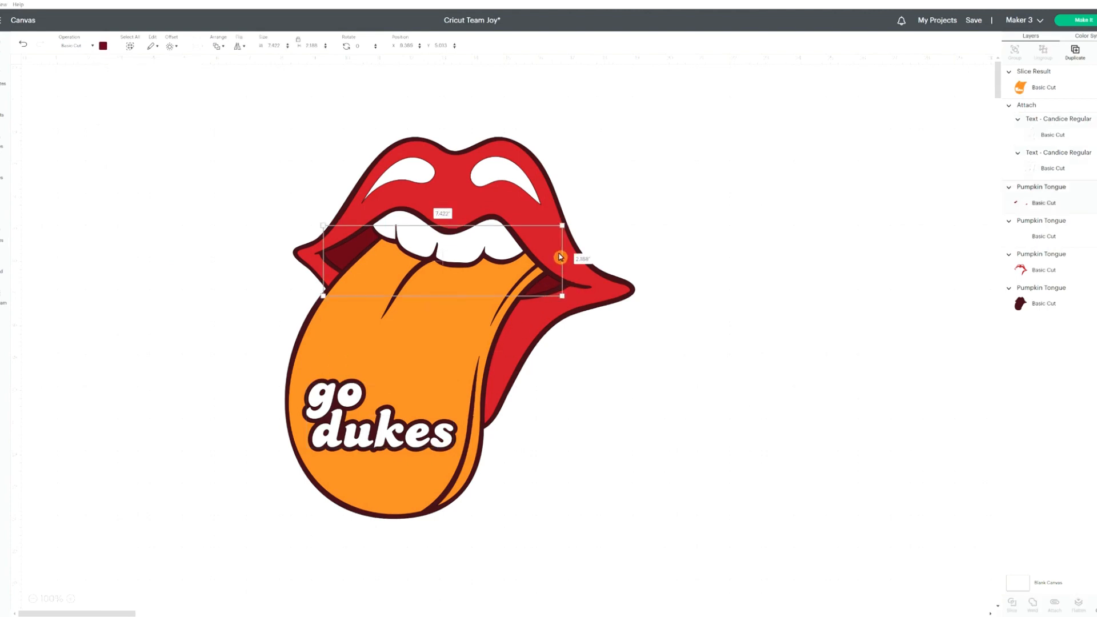
Recolor the red lips dark purple and the orange tongue yellow
left_click(502, 162)
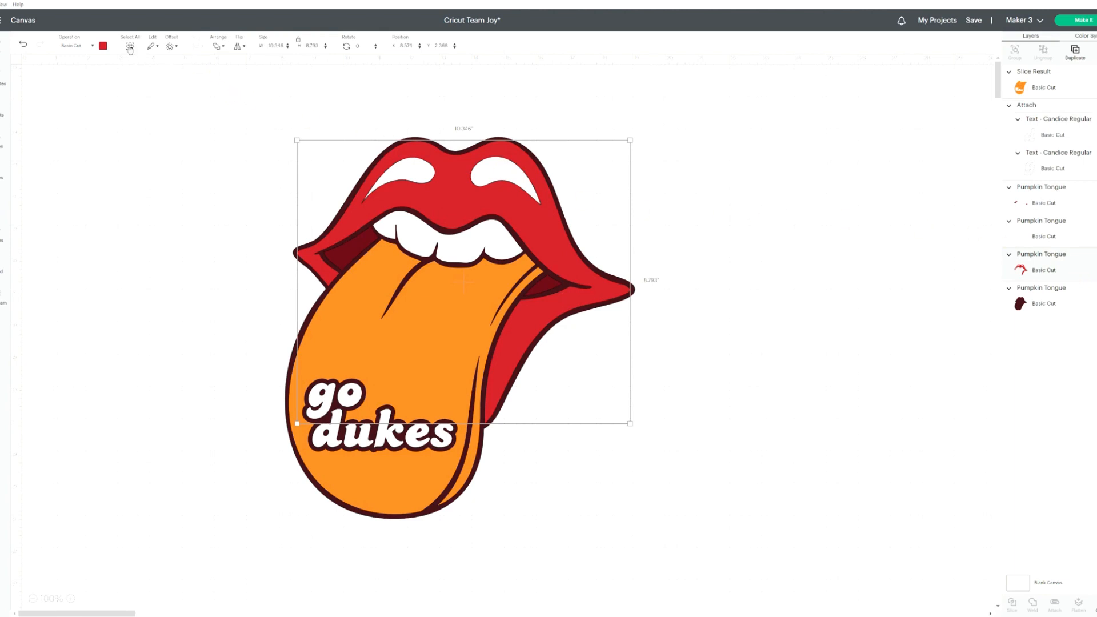
left_click(104, 47)
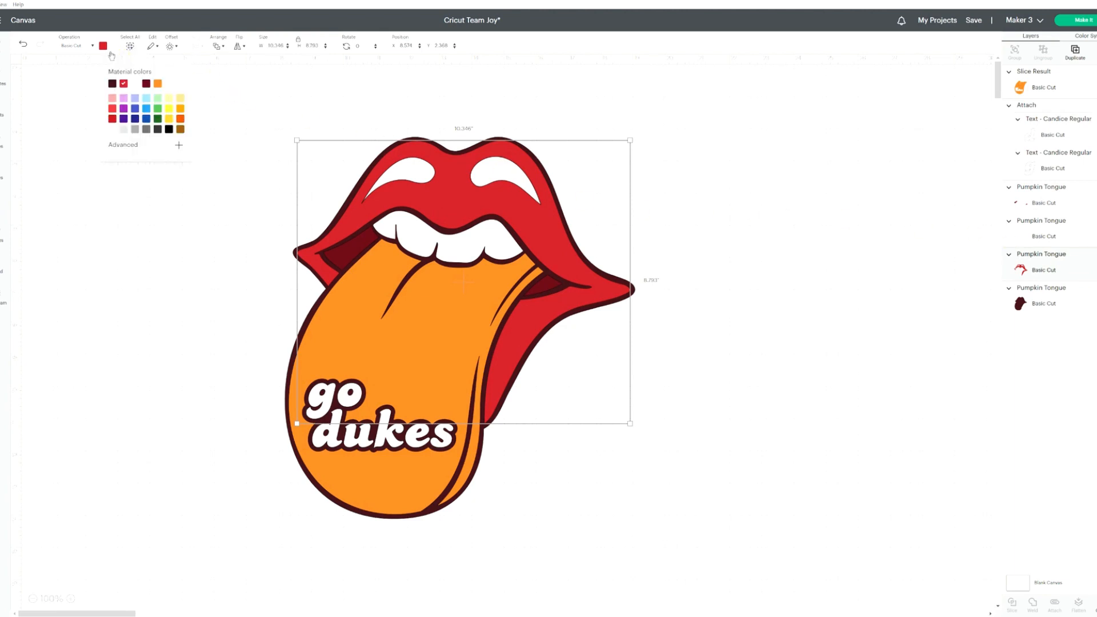
left_click(123, 119)
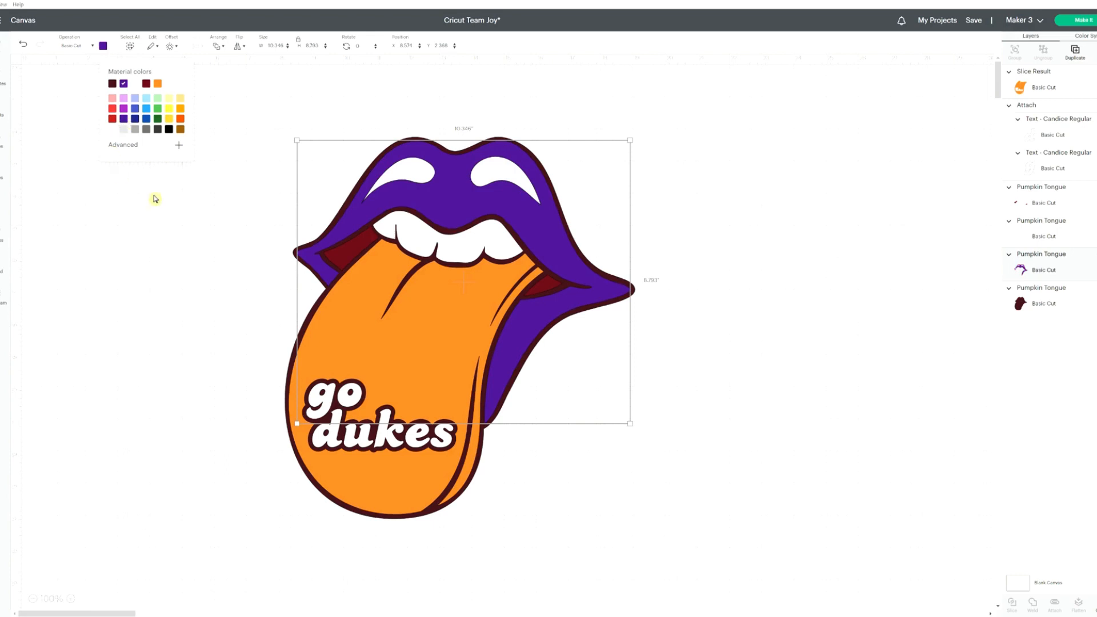
left_click(1055, 89)
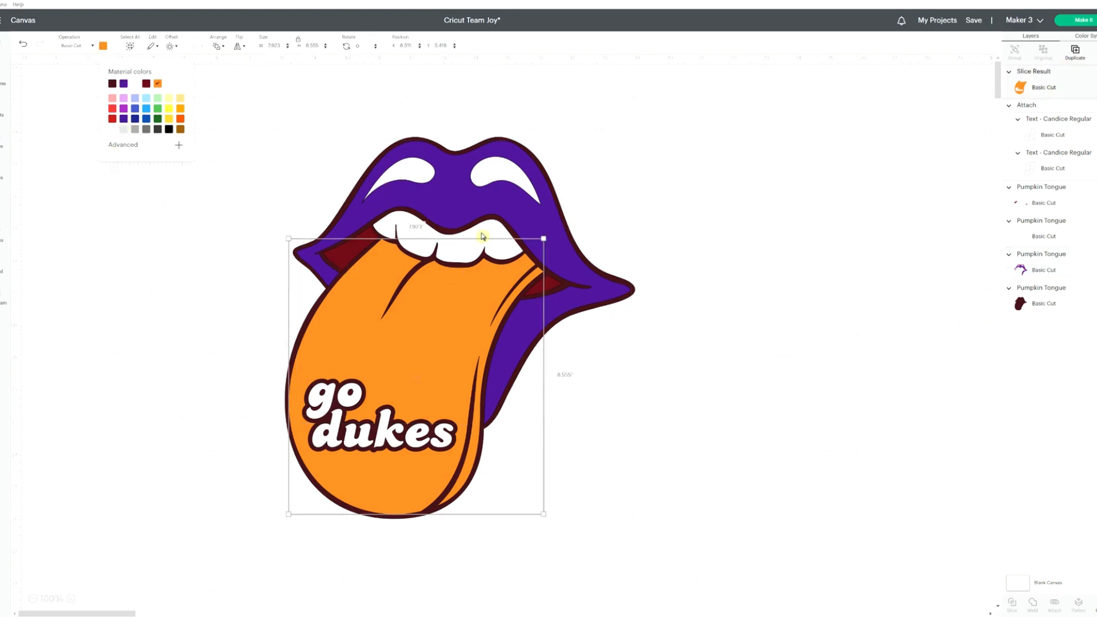
left_click(169, 119)
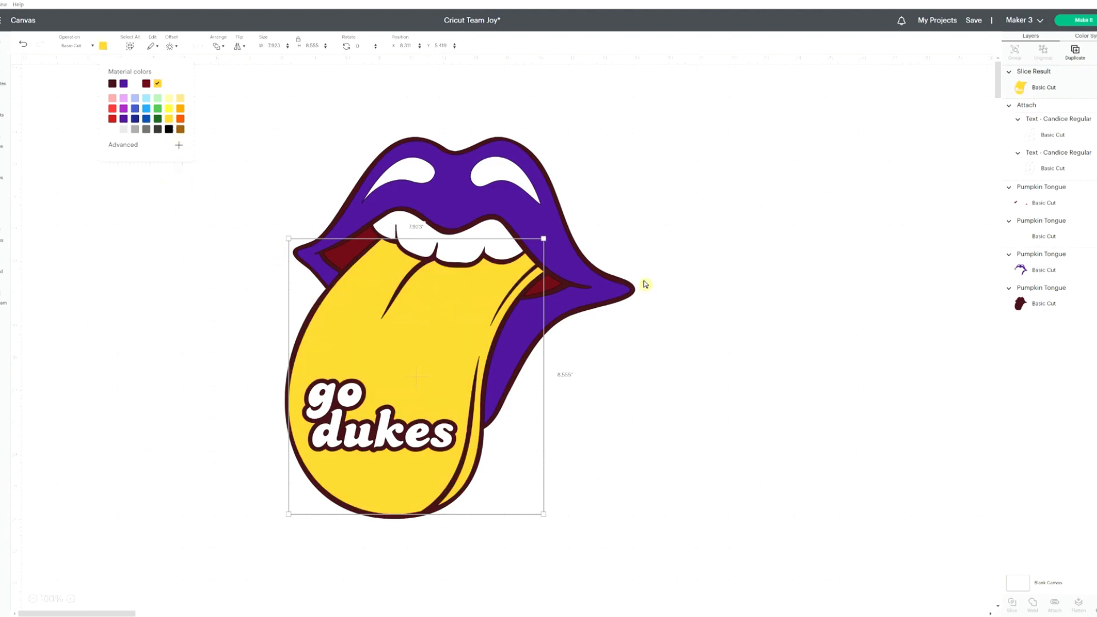
Recolor the dark background outline layer and the dark red inner-mouth layer black
left_click(1041, 305)
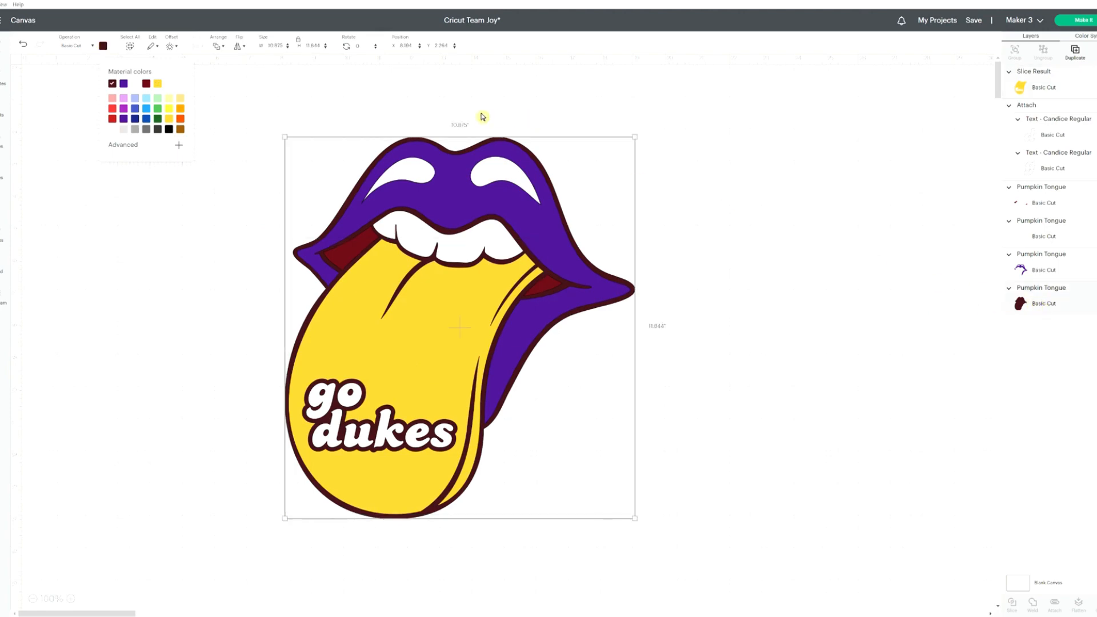
left_click(170, 132)
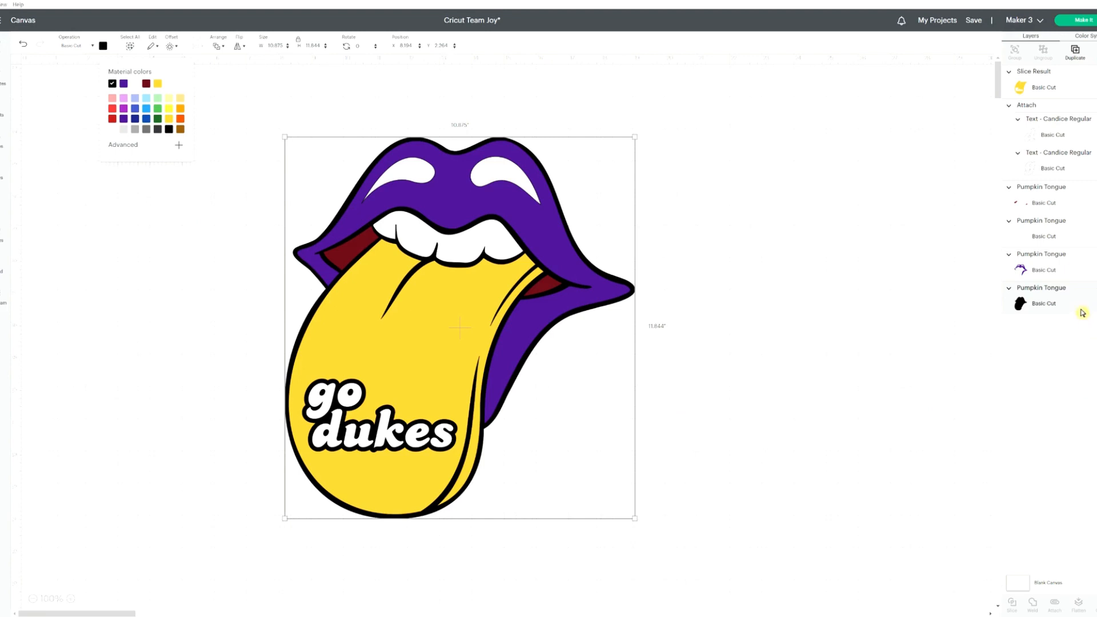
left_click(1067, 212)
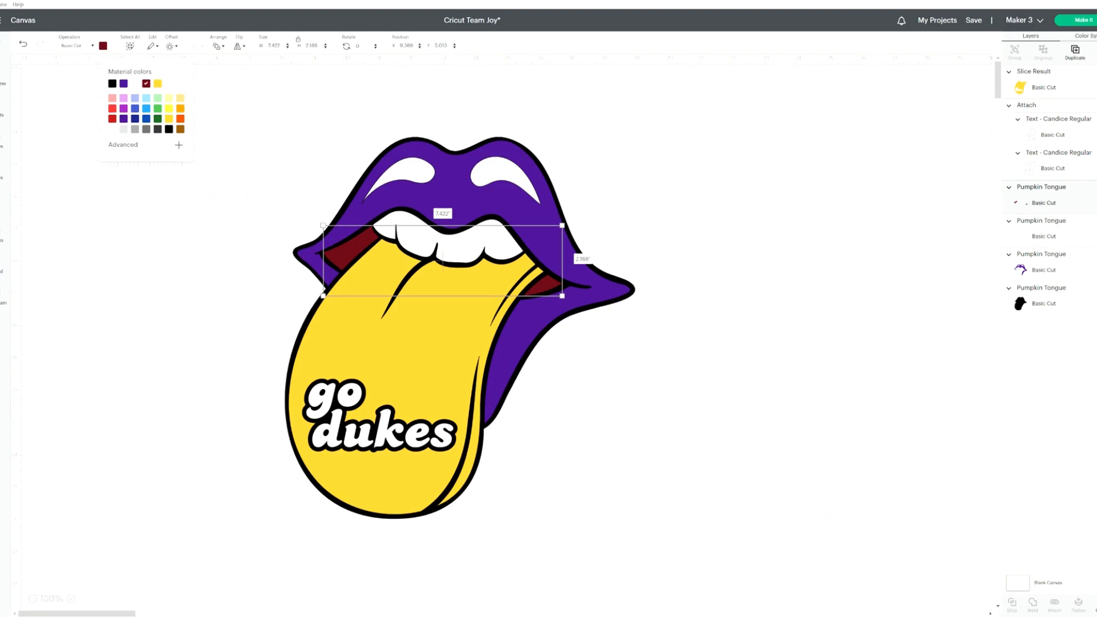
left_click(1096, 203)
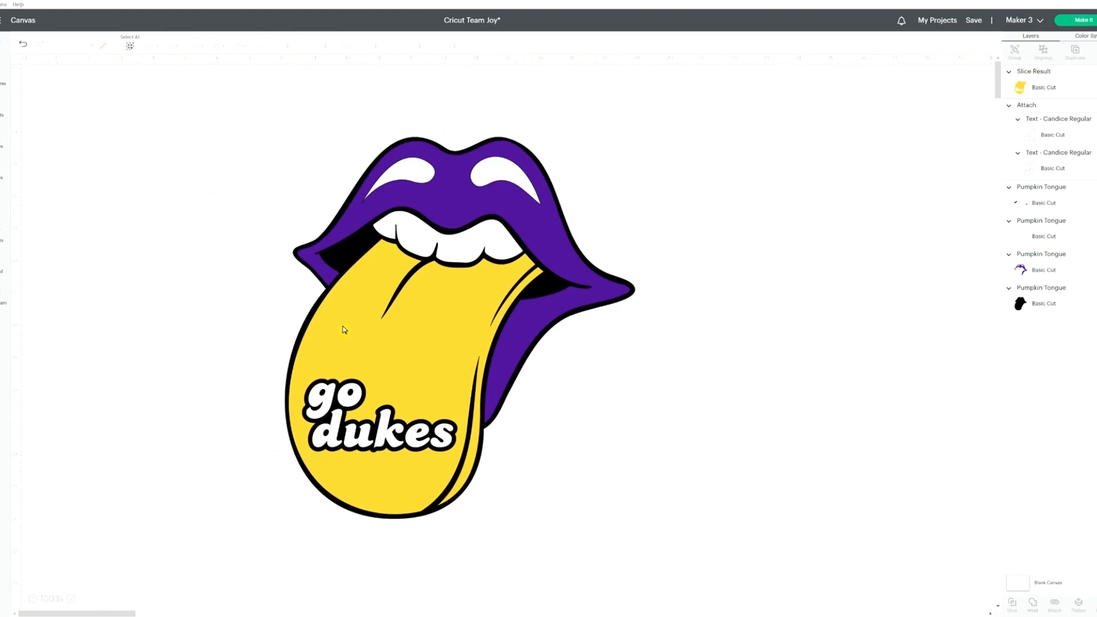
Select the whole design and resize it proportionally to a height of 6.5 inches
left_click(355, 252)
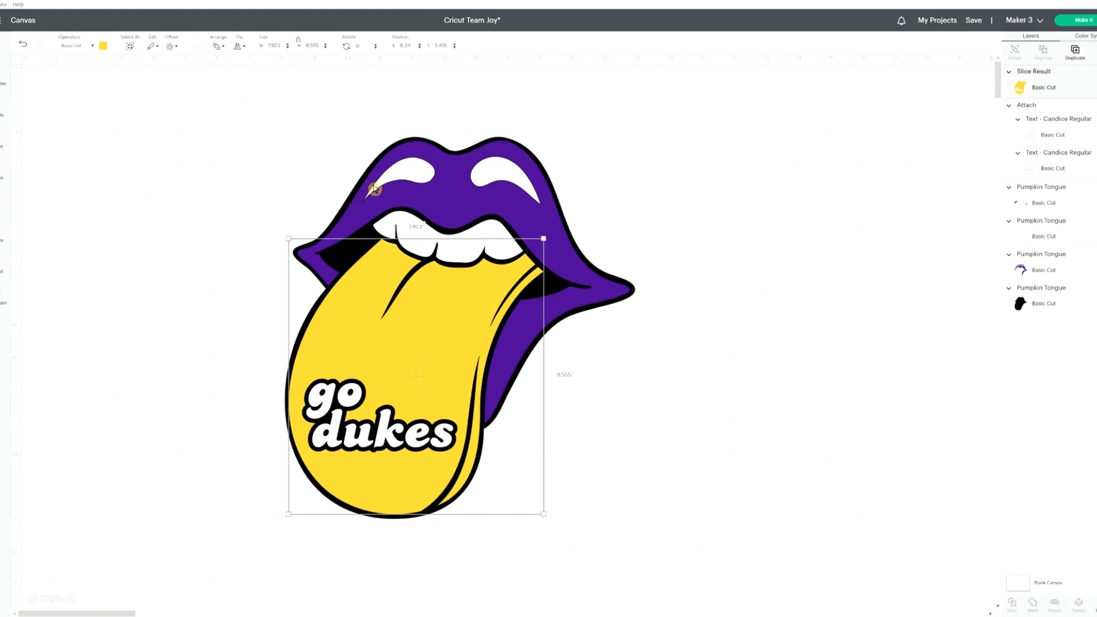
left_click_drag(278, 109, 518, 574)
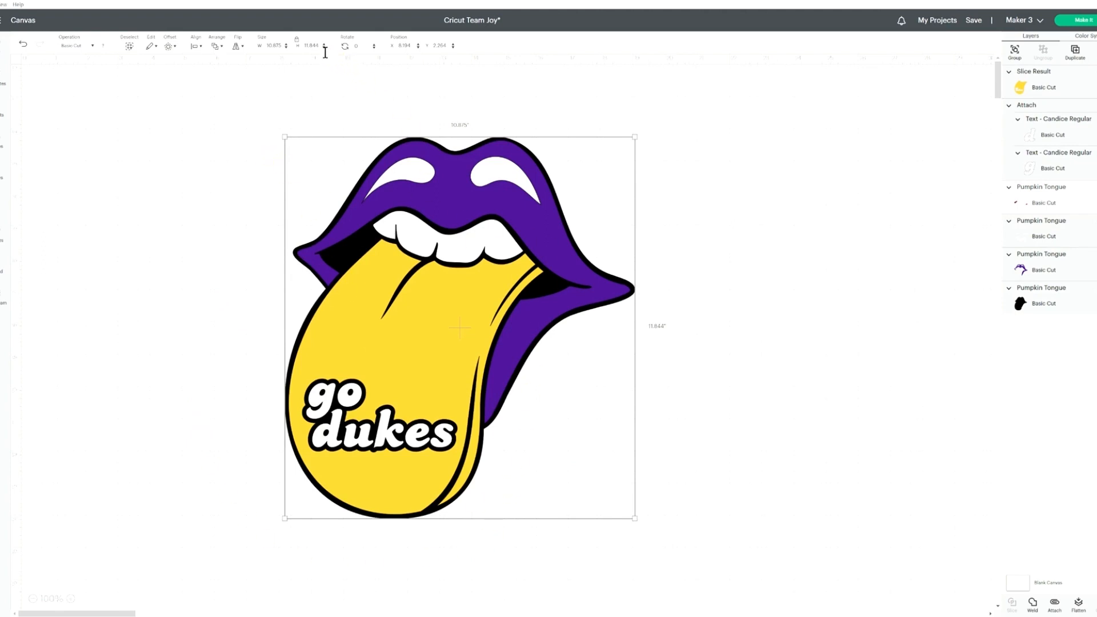
left_click_drag(319, 46, 288, 50)
key("Return")
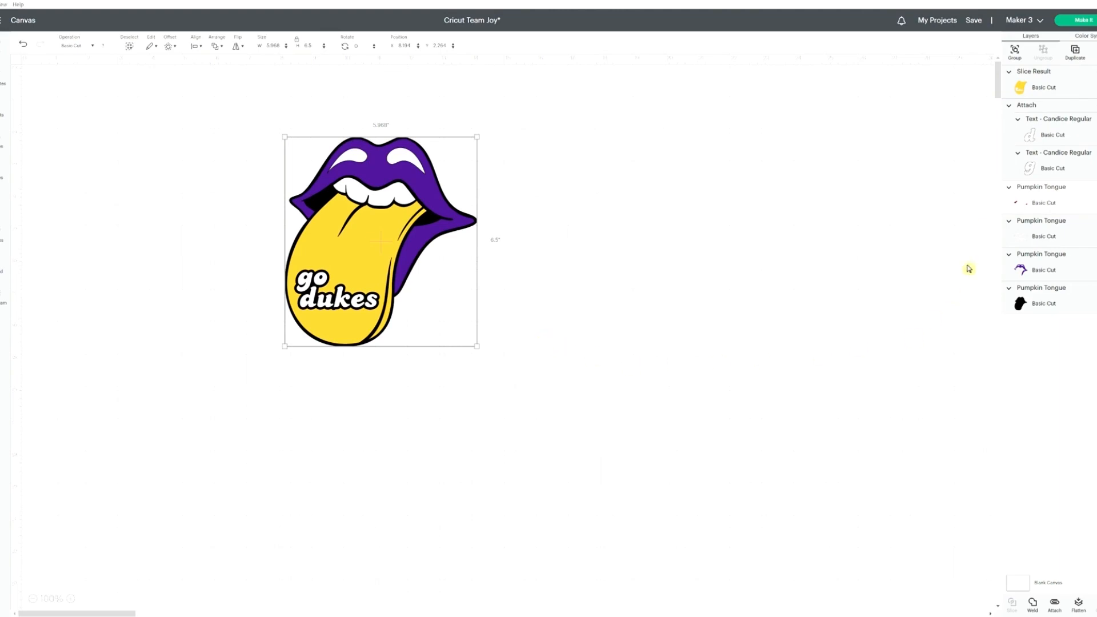
Send the design to cut preparation and review the black, yellow and purple material layouts
left_click(1075, 26)
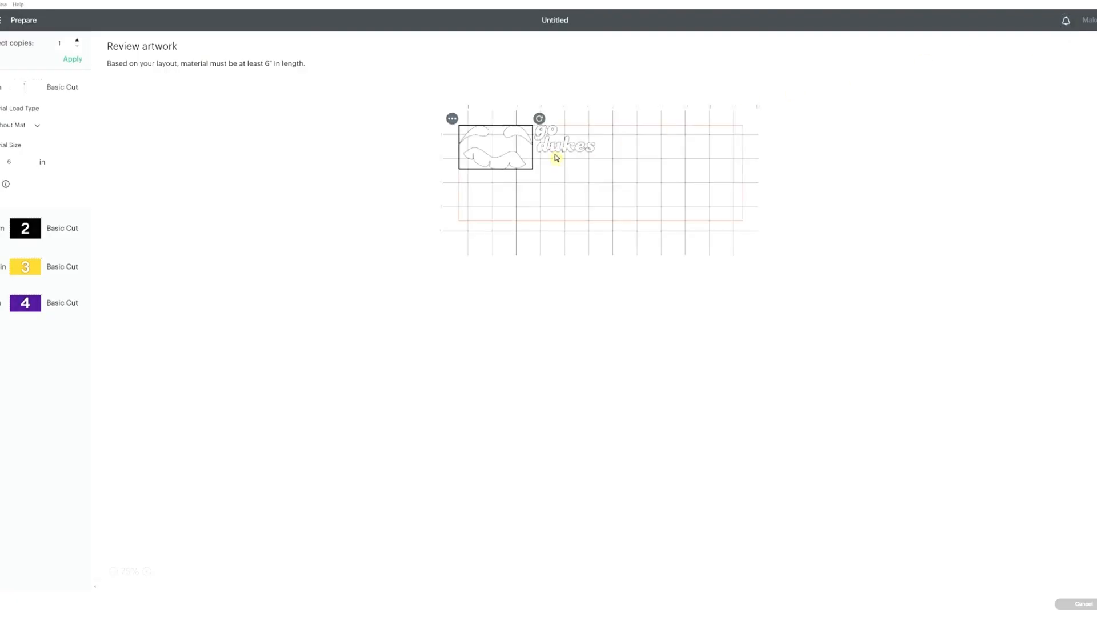
left_click(73, 235)
left_click(52, 276)
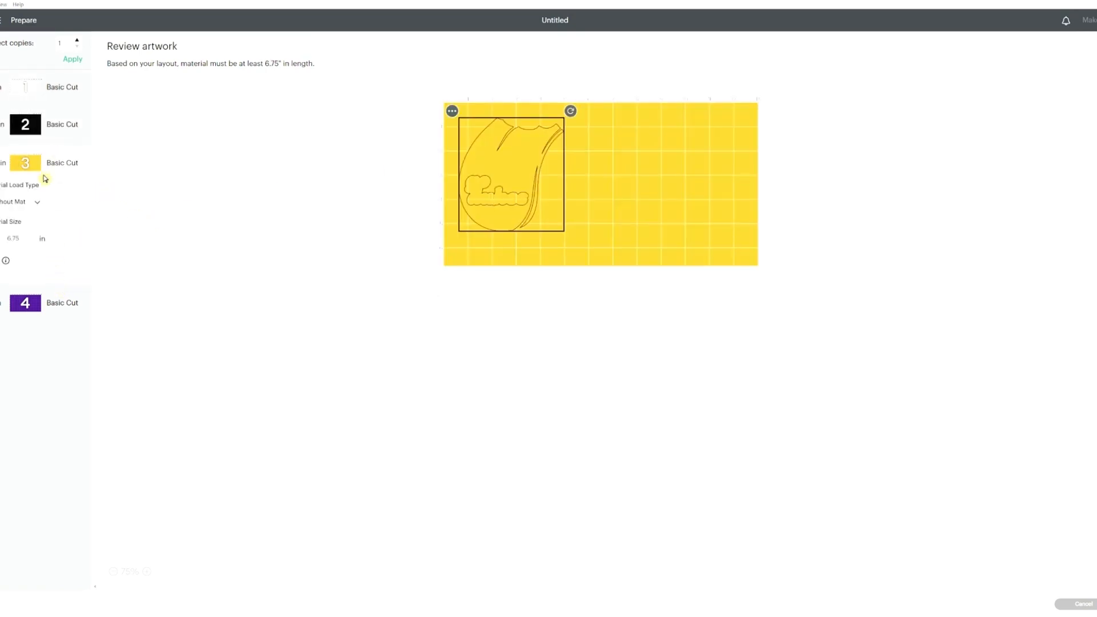
left_click(40, 312)
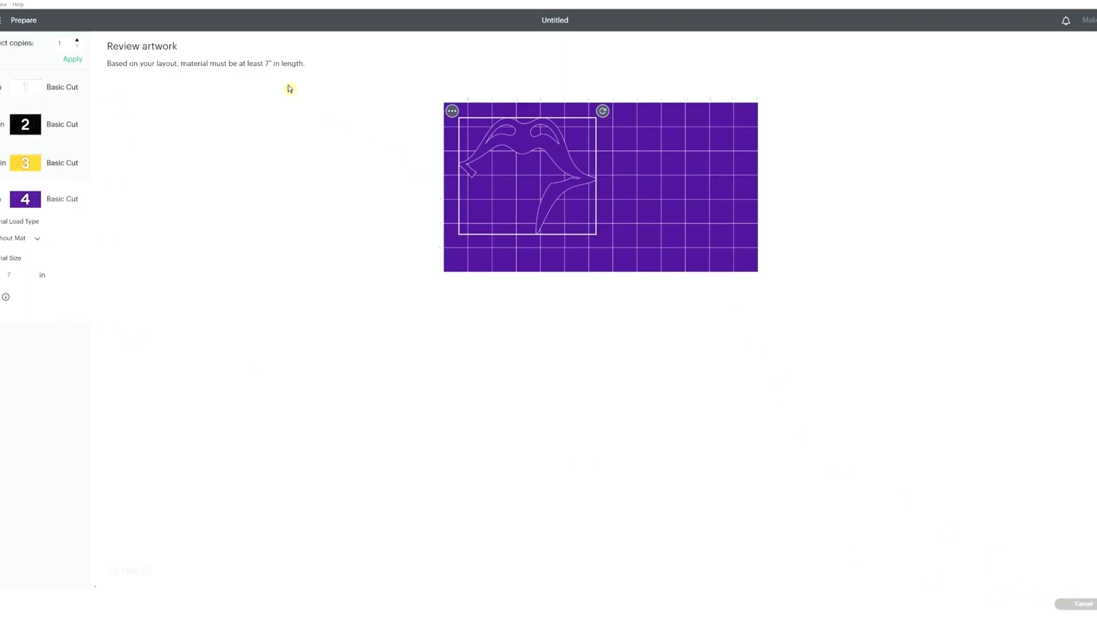
Set the material load type of the white and black layers to On Mat
left_click(51, 100)
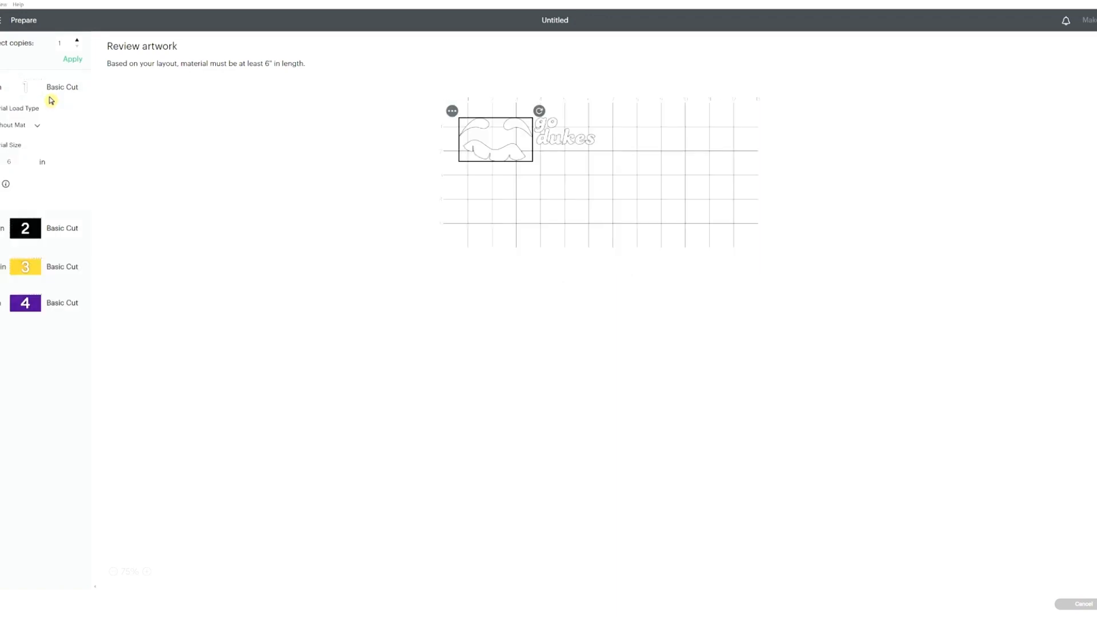
left_click(33, 132)
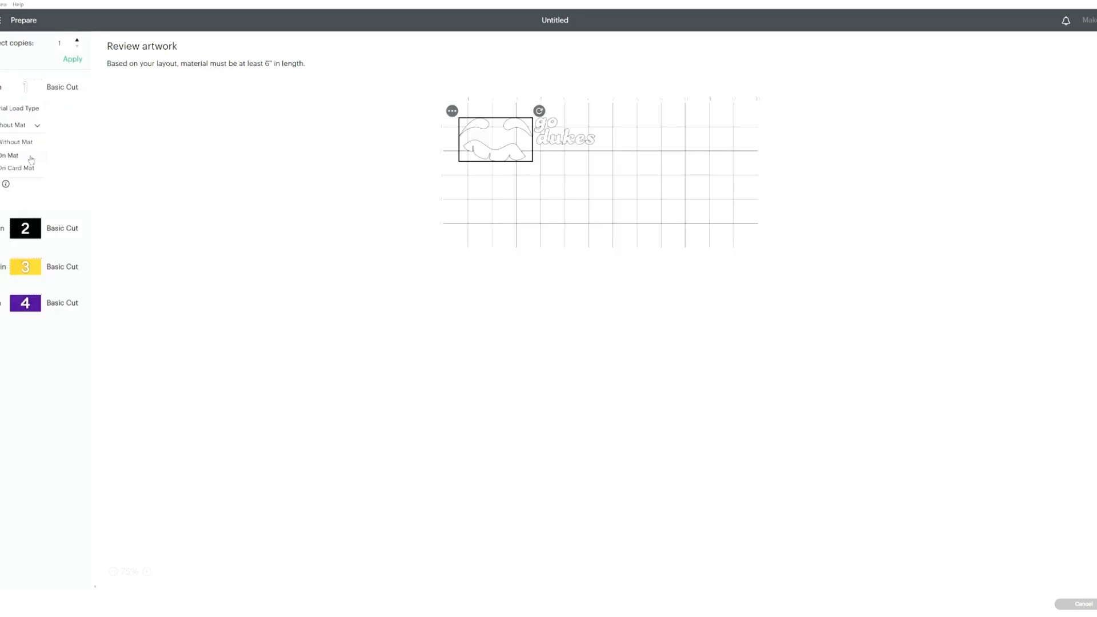
left_click(32, 154)
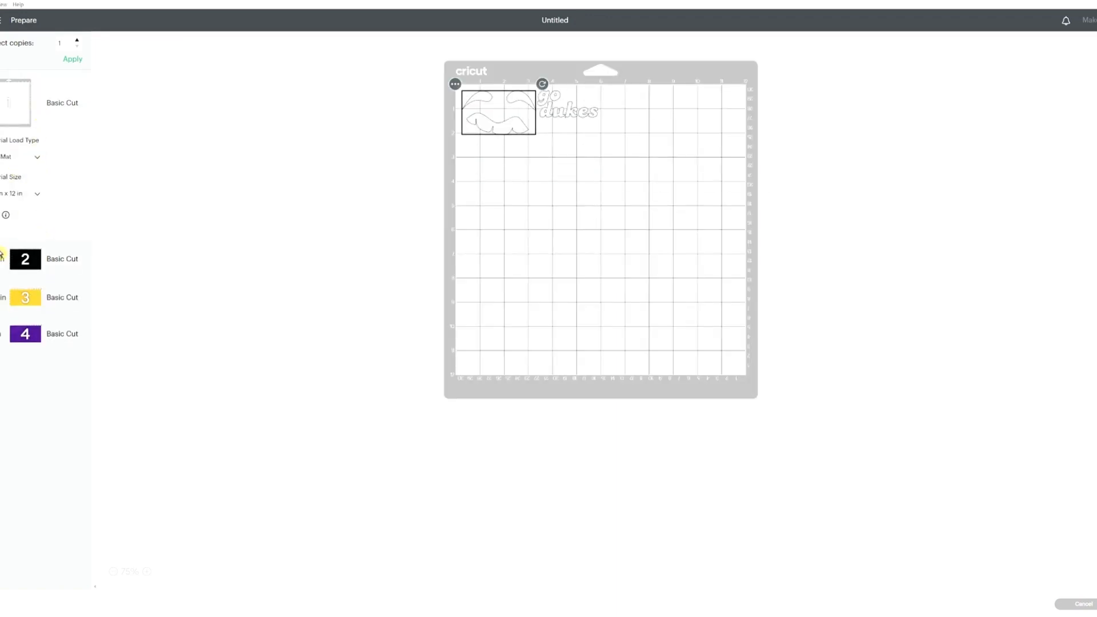
left_click(41, 276)
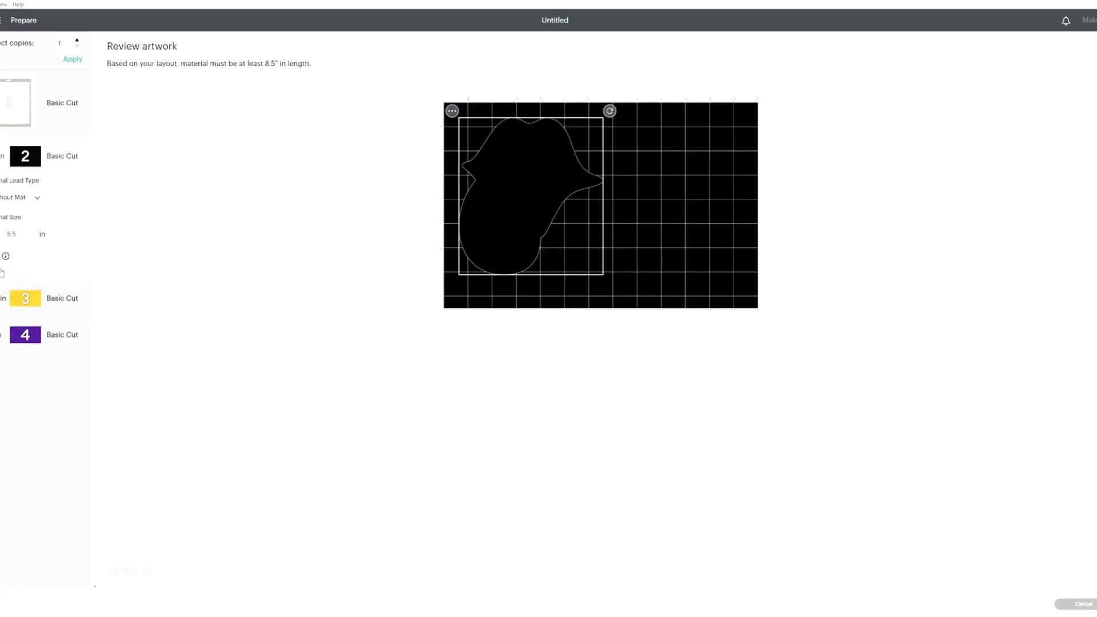
left_click(34, 206)
left_click(34, 234)
Set the material load type of the yellow and purple layers to On Mat
left_click(38, 329)
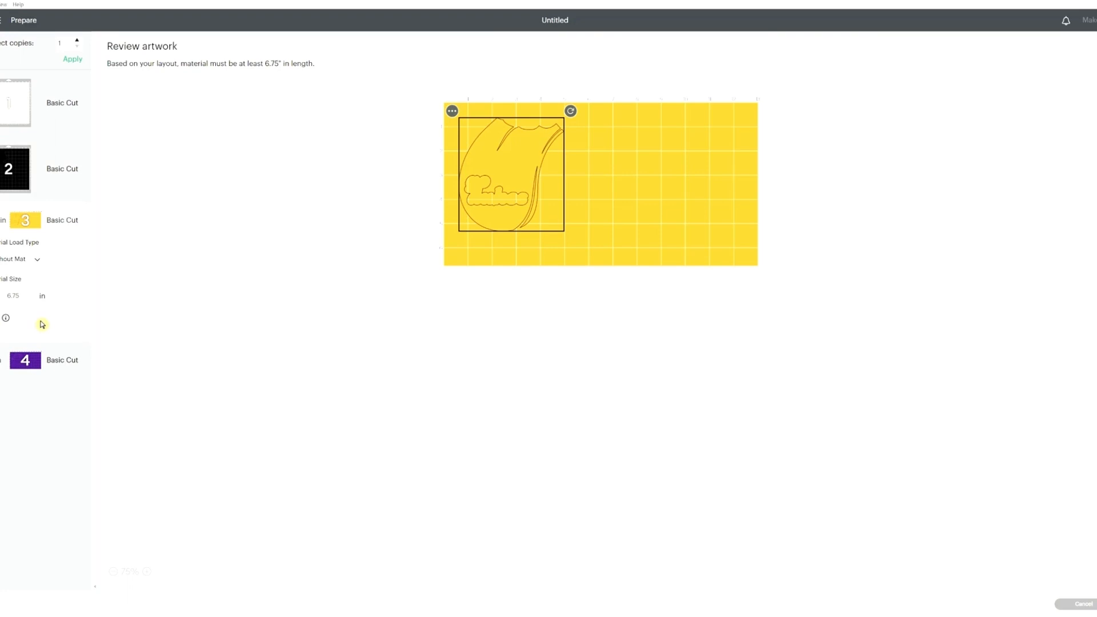
left_click(34, 260)
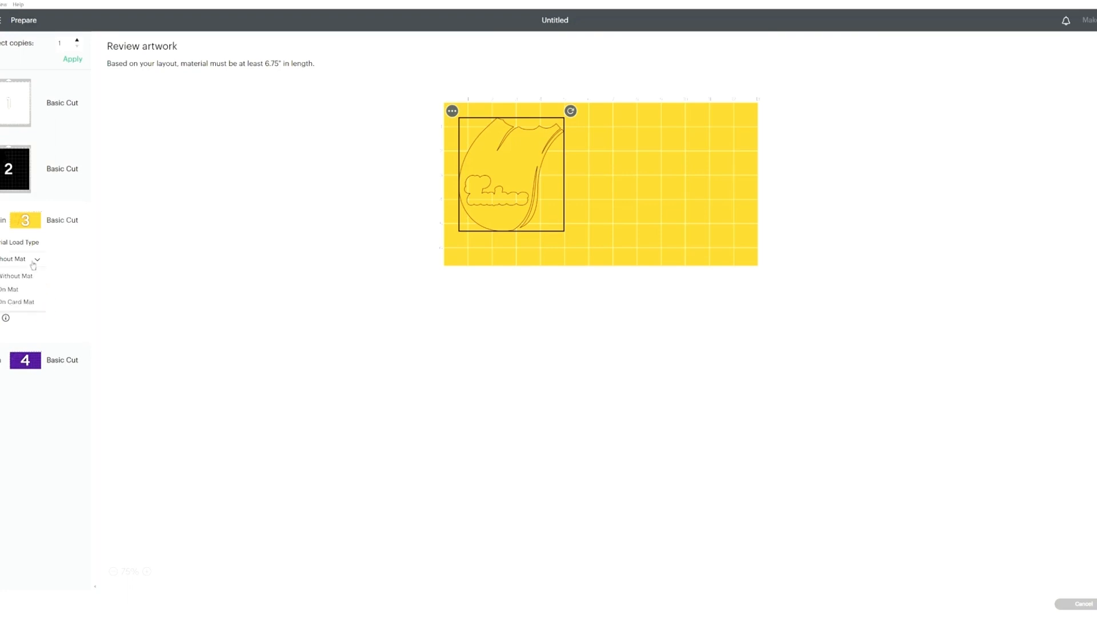
left_click(17, 291)
left_click(50, 389)
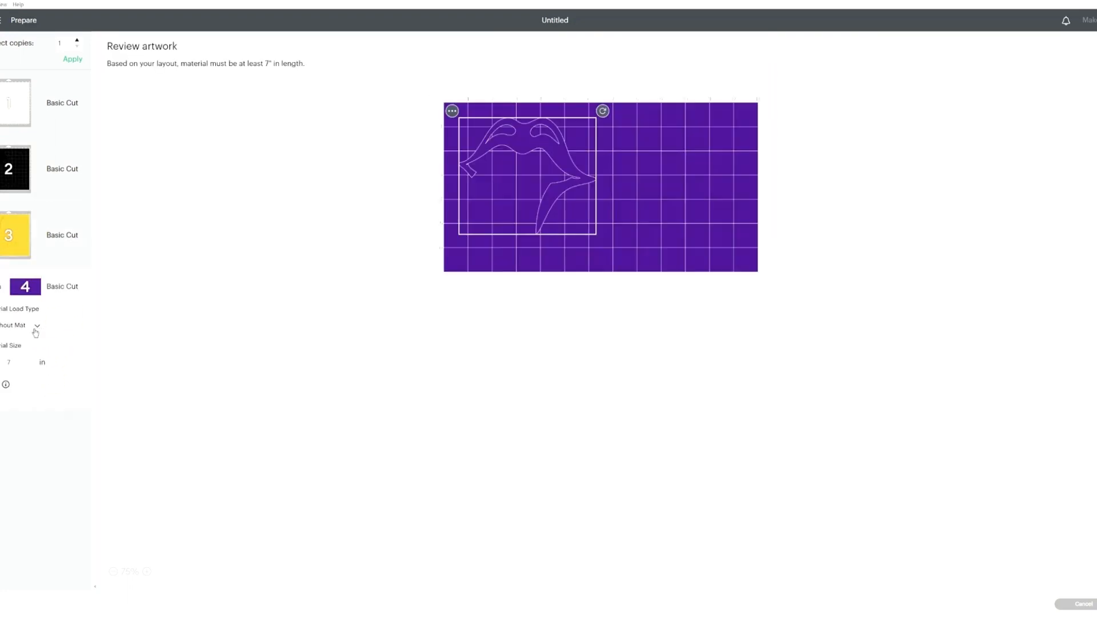
left_click(36, 326)
left_click(20, 355)
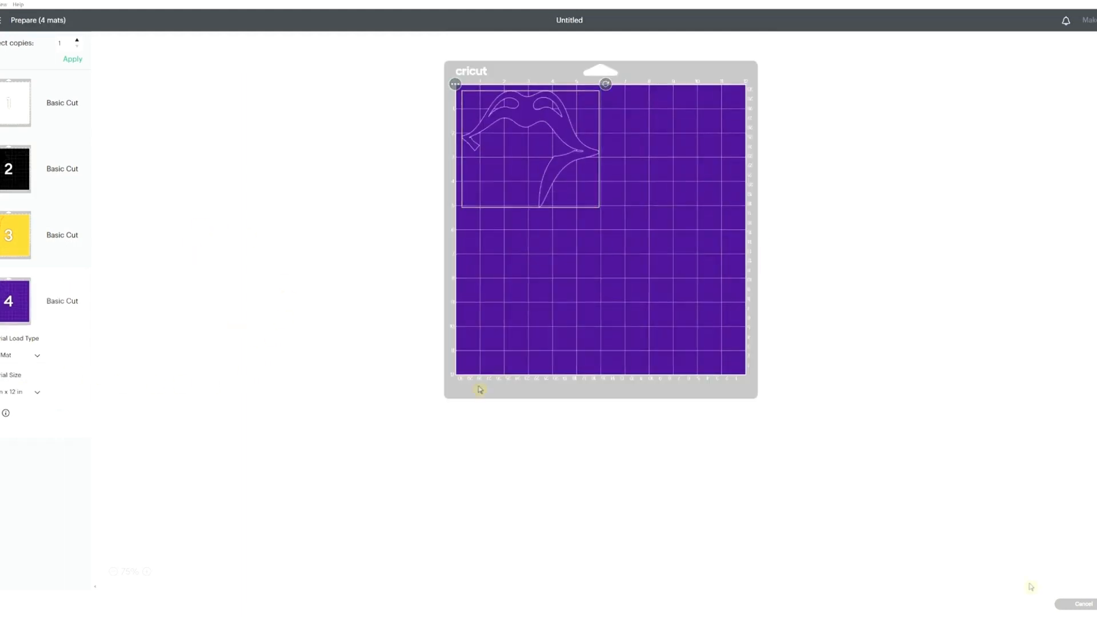